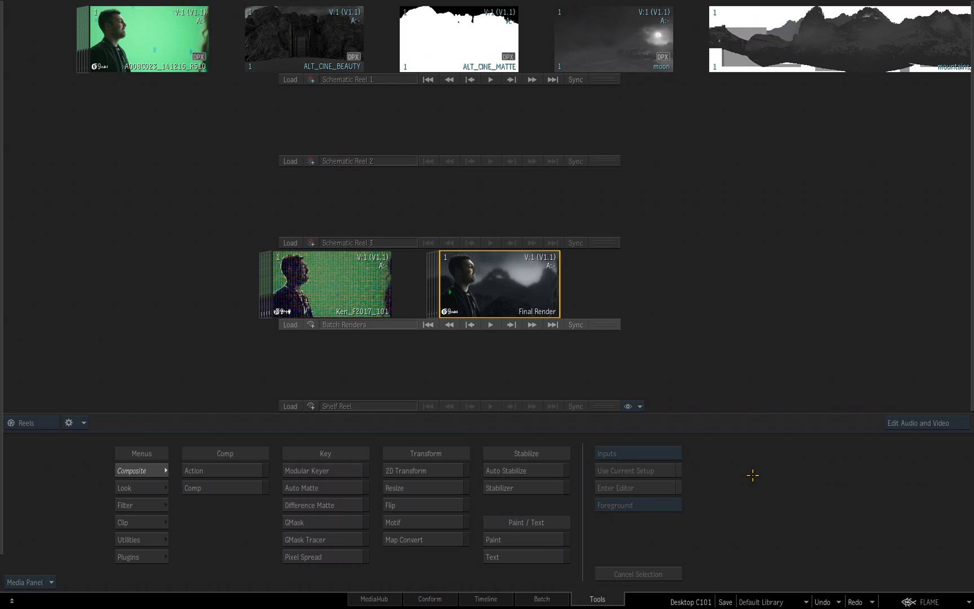
In Finder, go to /usr and open discreet > project > Flame_2017_Compositing_101_2017_1.
key("super+Tab")
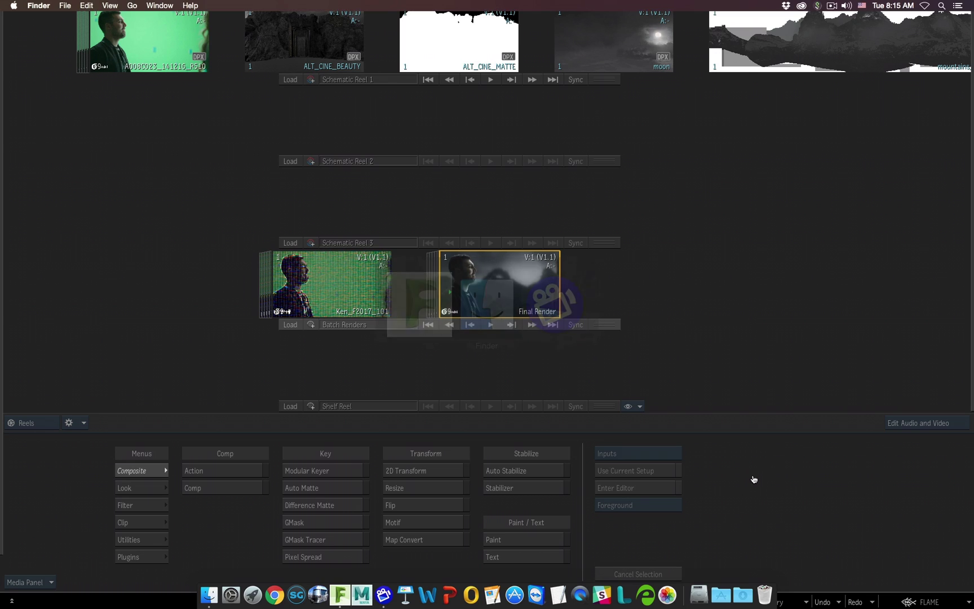
left_click(131, 6)
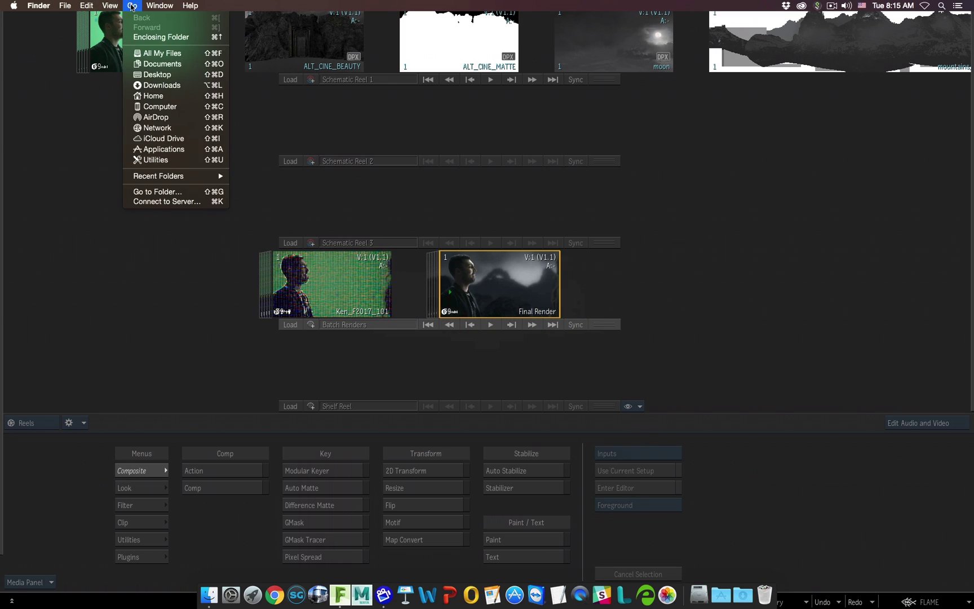
left_click(158, 192)
left_click(421, 174)
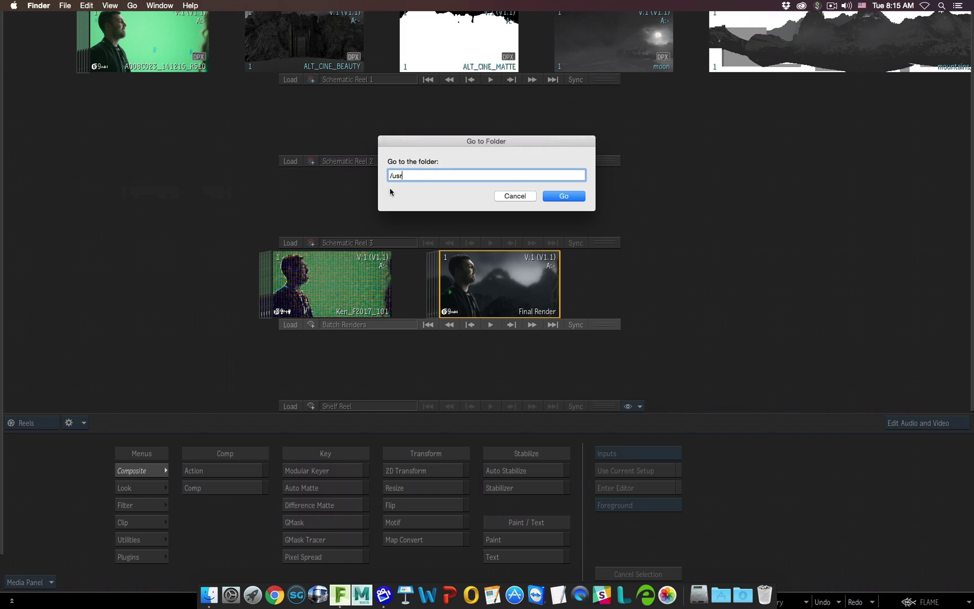
left_click(560, 196)
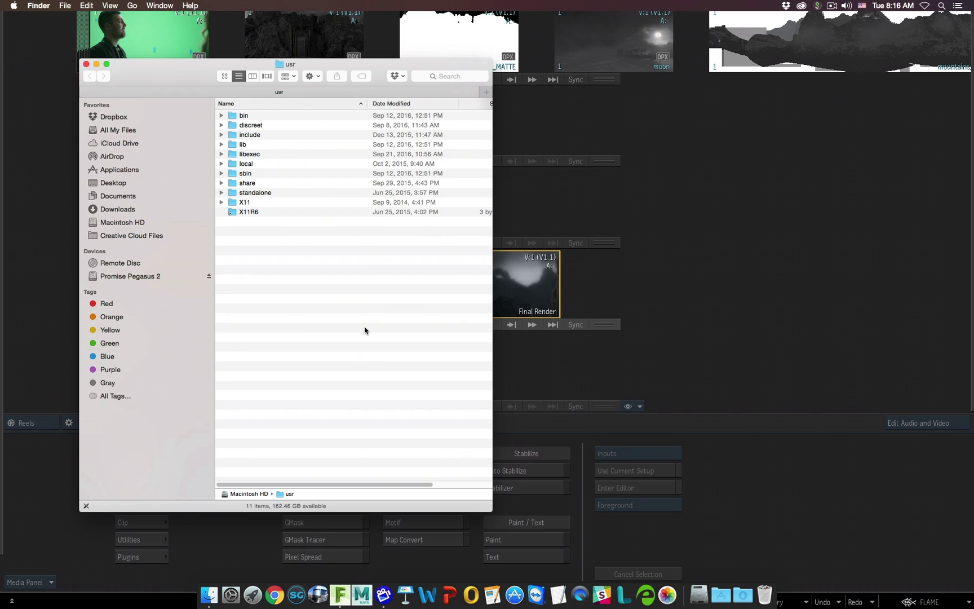
double_click(232, 126)
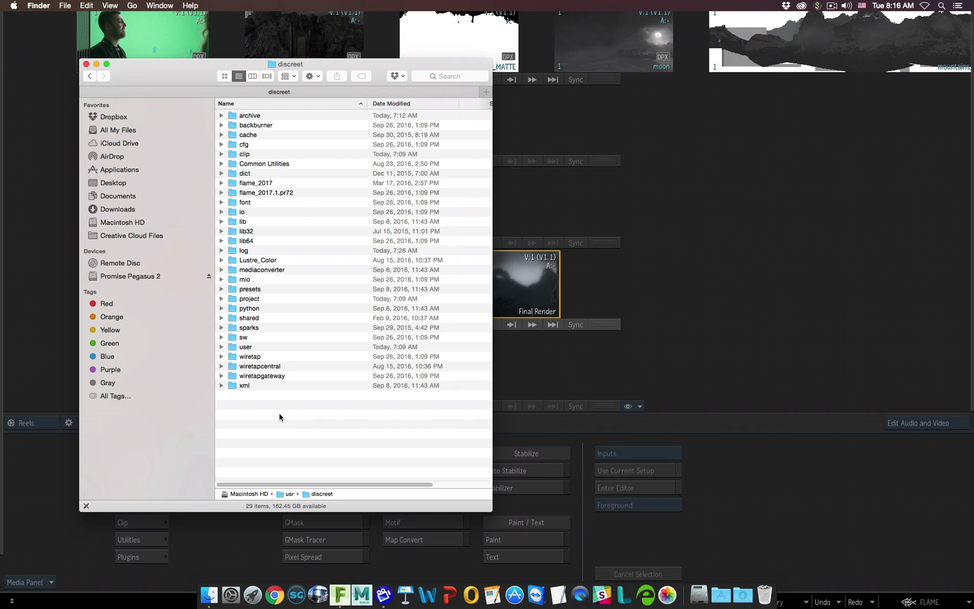
left_click(221, 299)
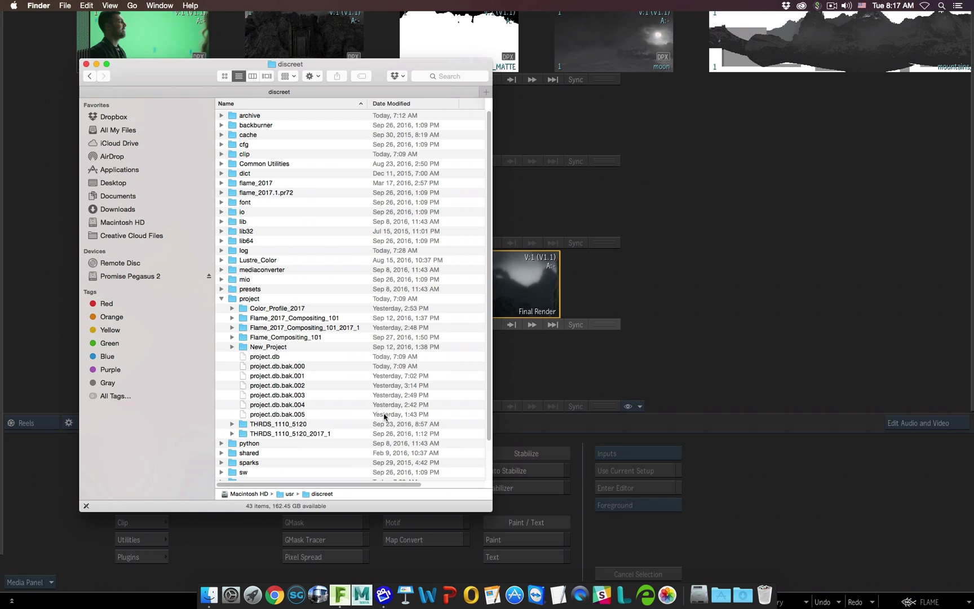
double_click(242, 328)
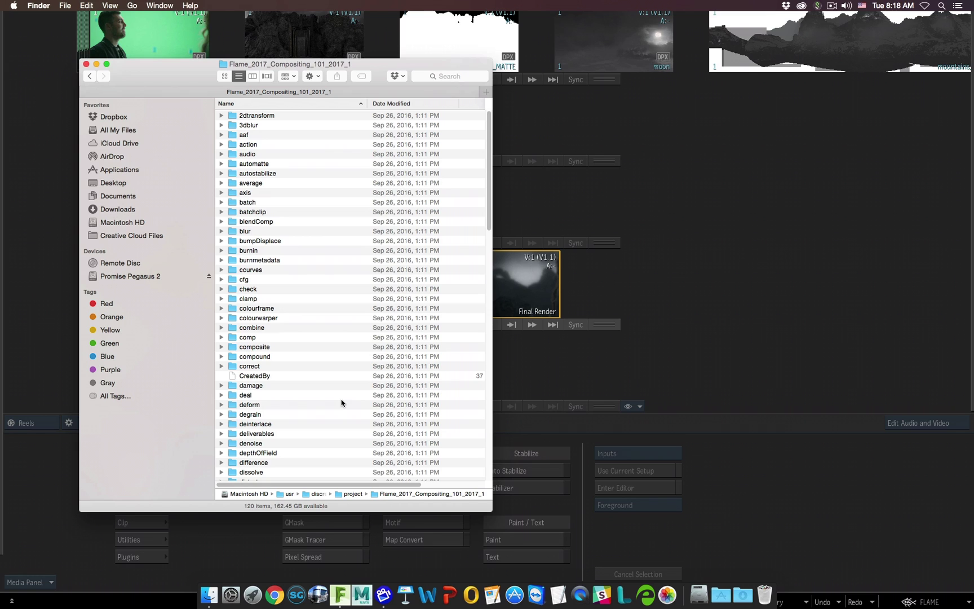
Close Finder, bring Flame back full screen, and reveal the Media Panel with the Batch reels.
left_click(86, 64)
left_click(746, 274)
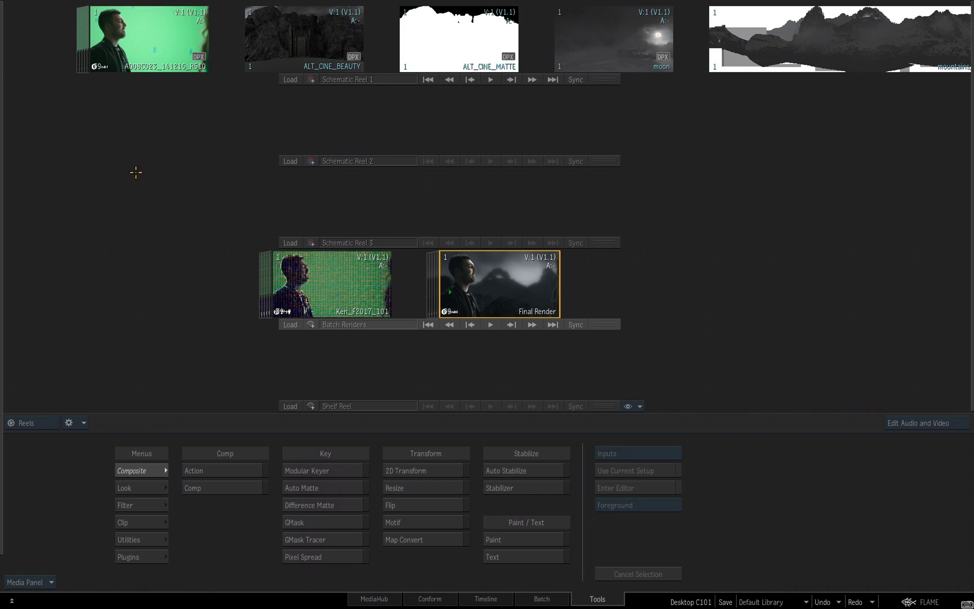
mouse_move(6, 276)
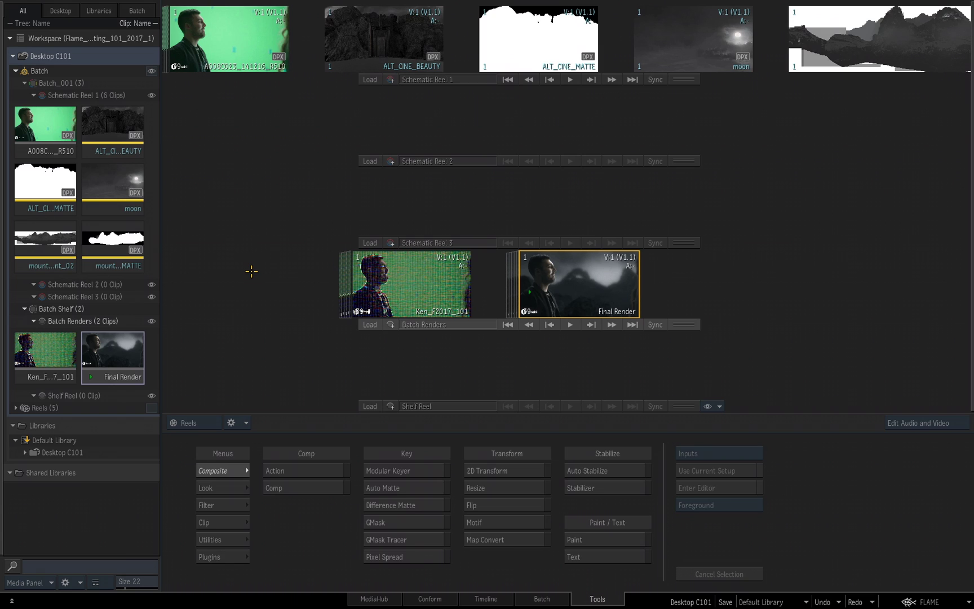
Delete the Ken_F2017_101 clip from the Batch Renders reel.
left_click(443, 312)
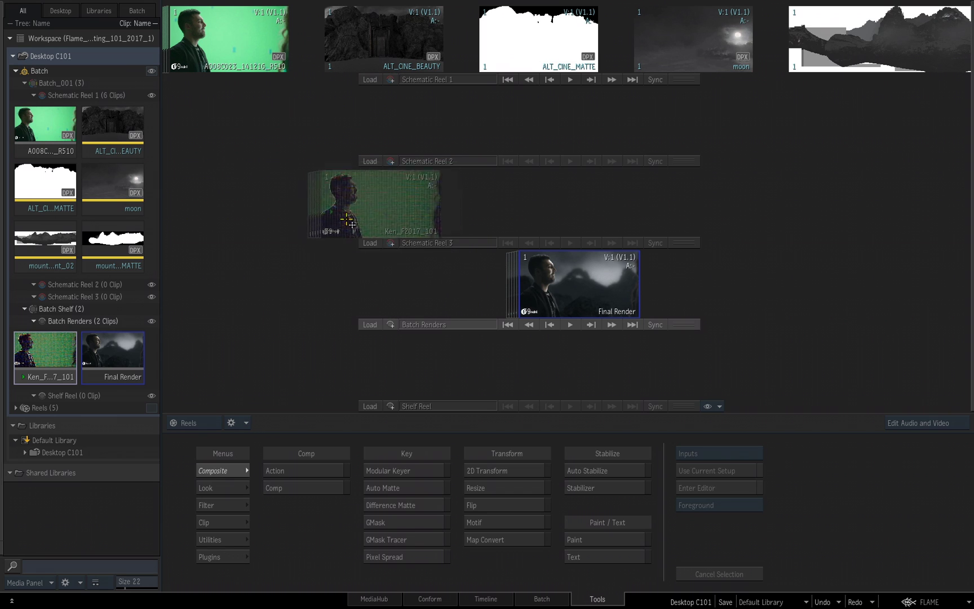
left_click_drag(346, 221, 257, 607)
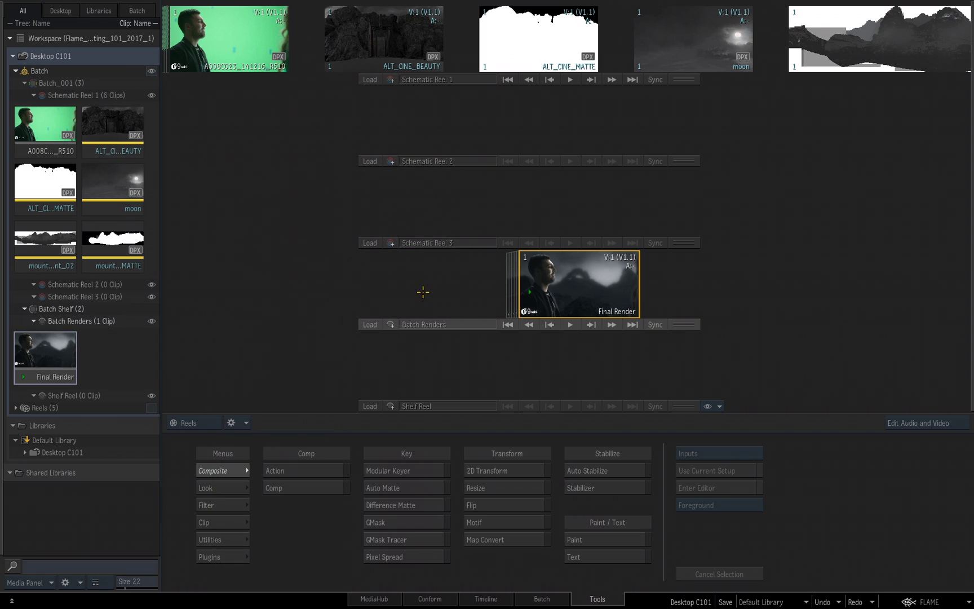
left_click(24, 453)
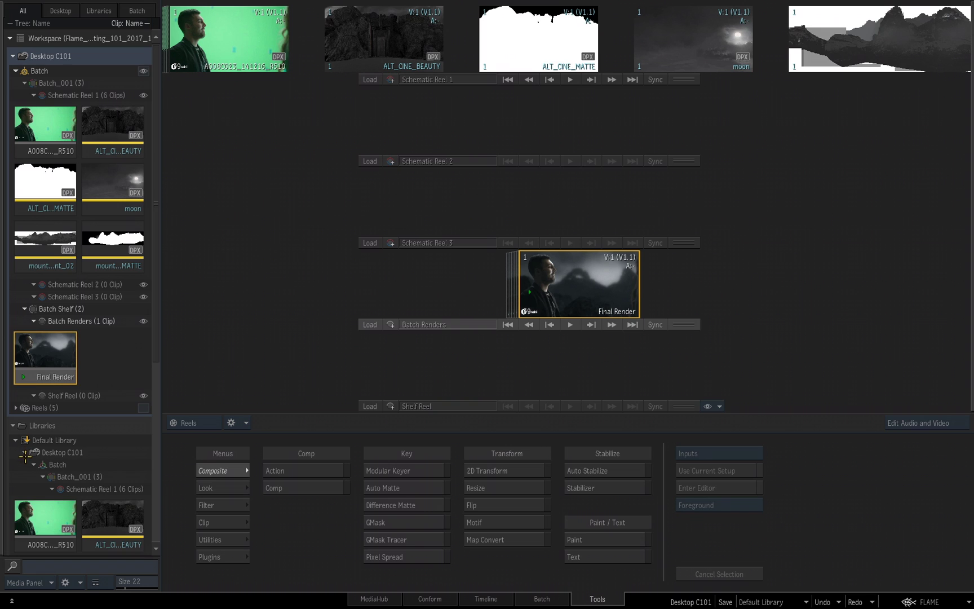
Save the desktop, replacing the existing Desktop C101 in the Default Library.
left_click_drag(153, 279, 164, 500)
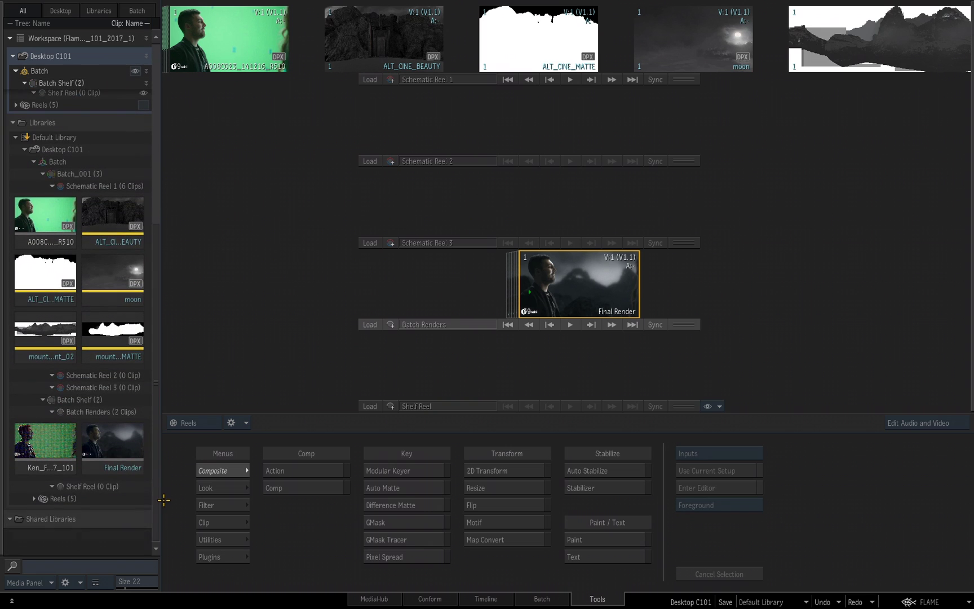
left_click(725, 602)
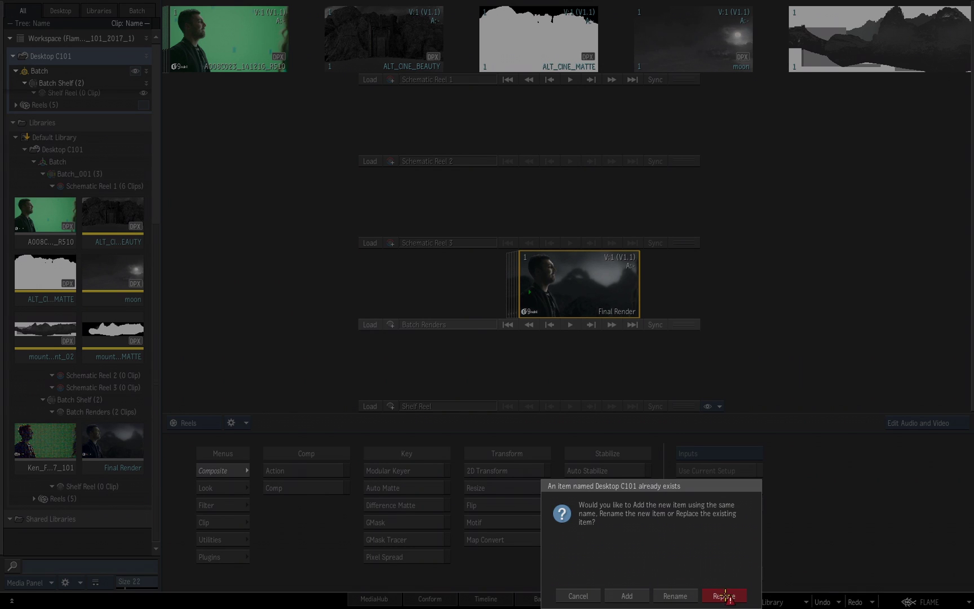
left_click(726, 596)
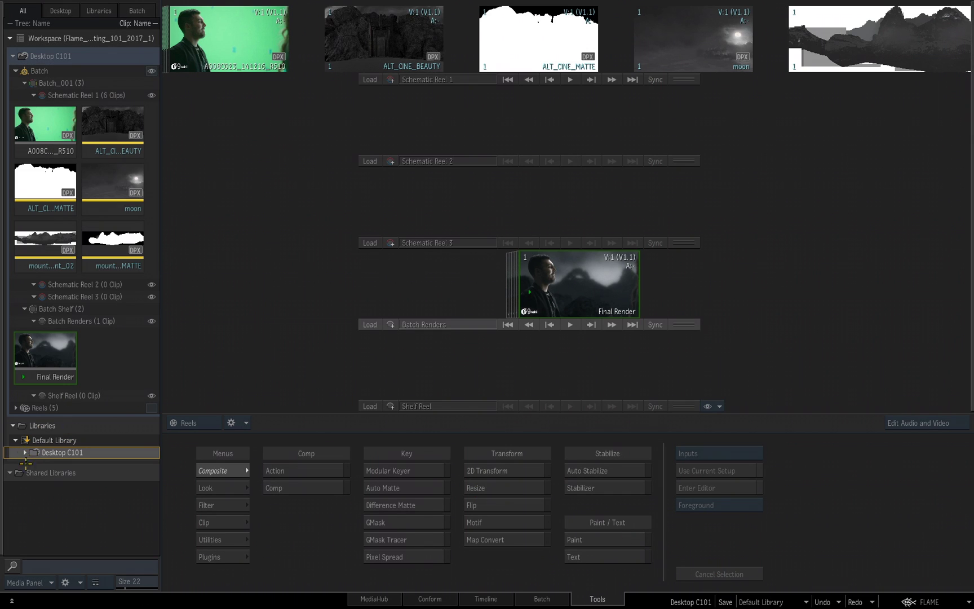
scroll(147, 335, "down", 8)
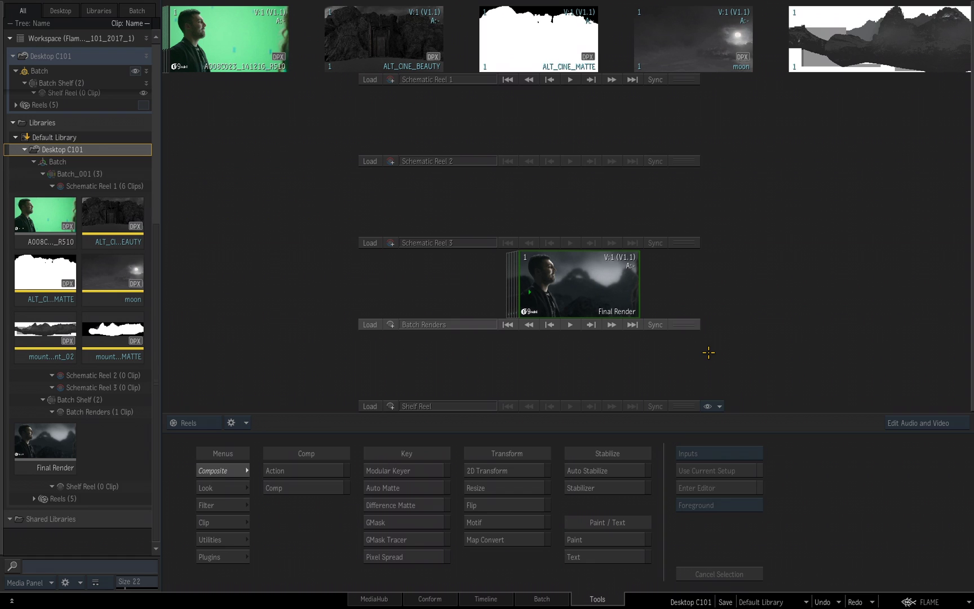
Open MediaHub and switch Browse for to Projects, then Archives, showing Promise Pegasus 2.
left_click(521, 284)
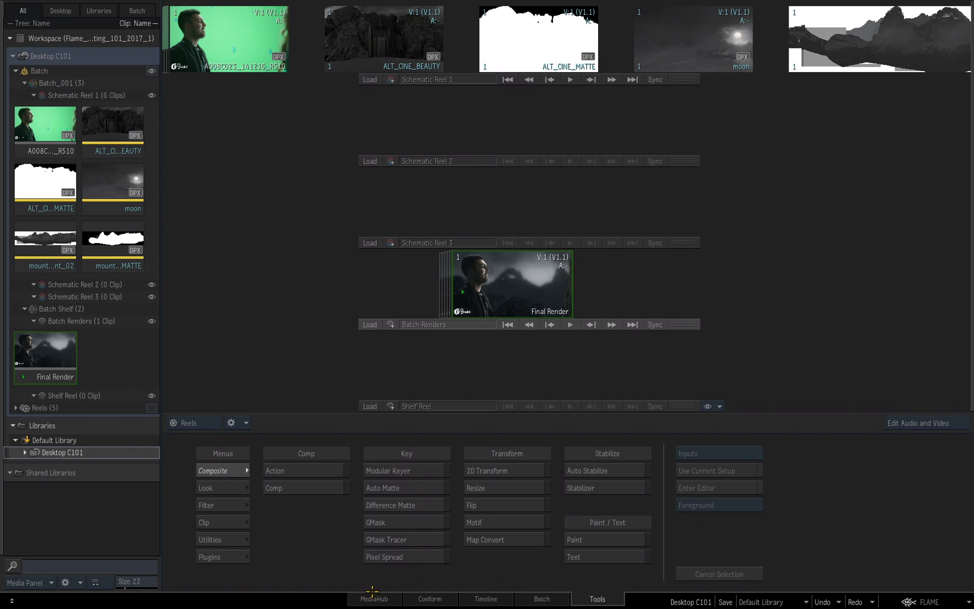
left_click(372, 597)
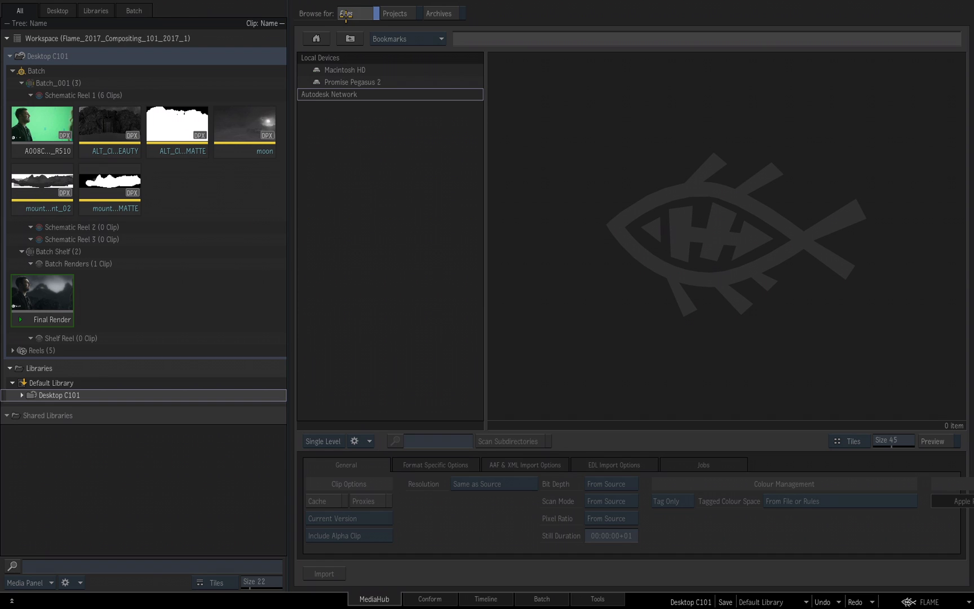
left_click(396, 15)
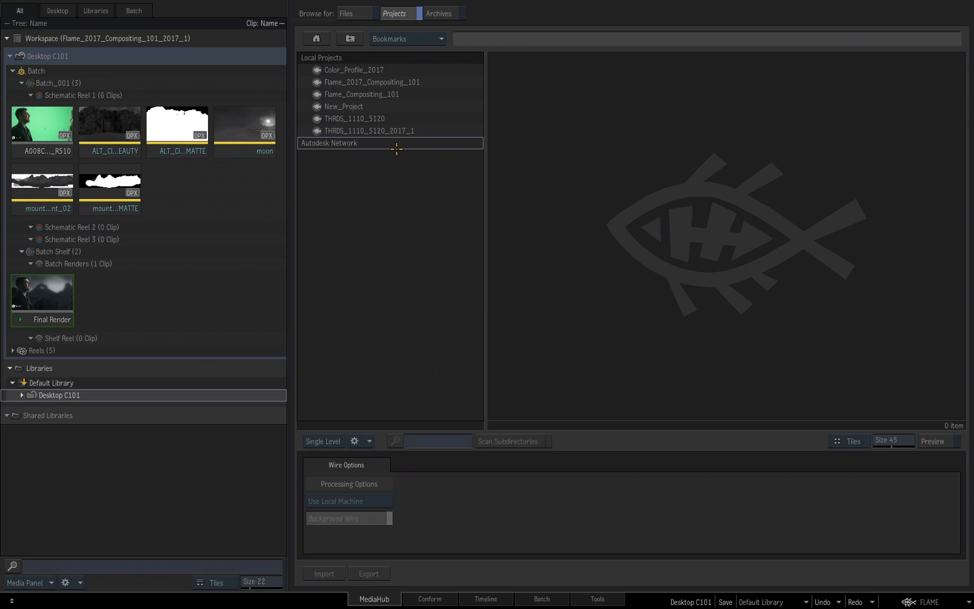
left_click(440, 12)
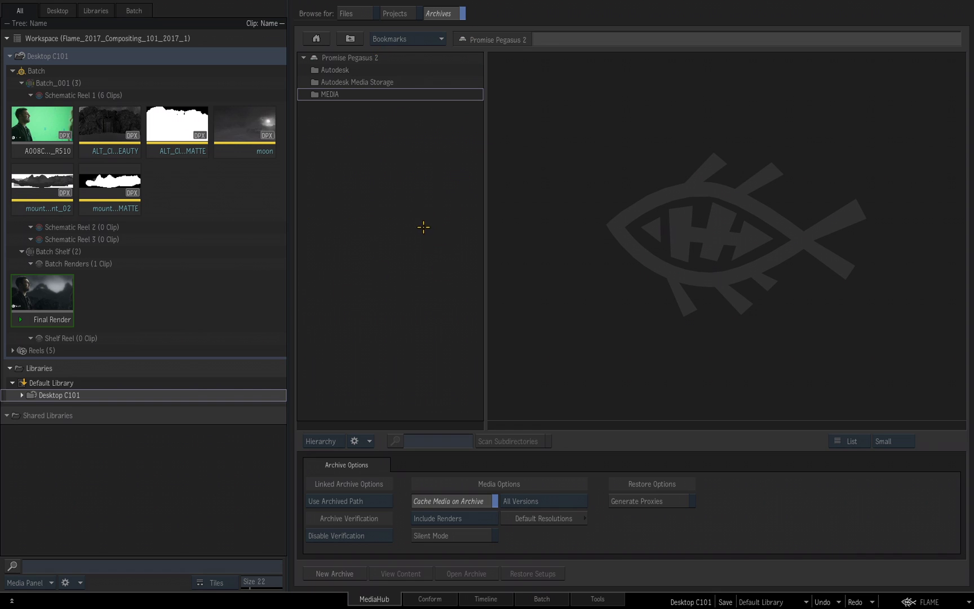
Create a new folder named ARCHIVES on Promise Pegasus 2 and open it.
left_click(363, 440)
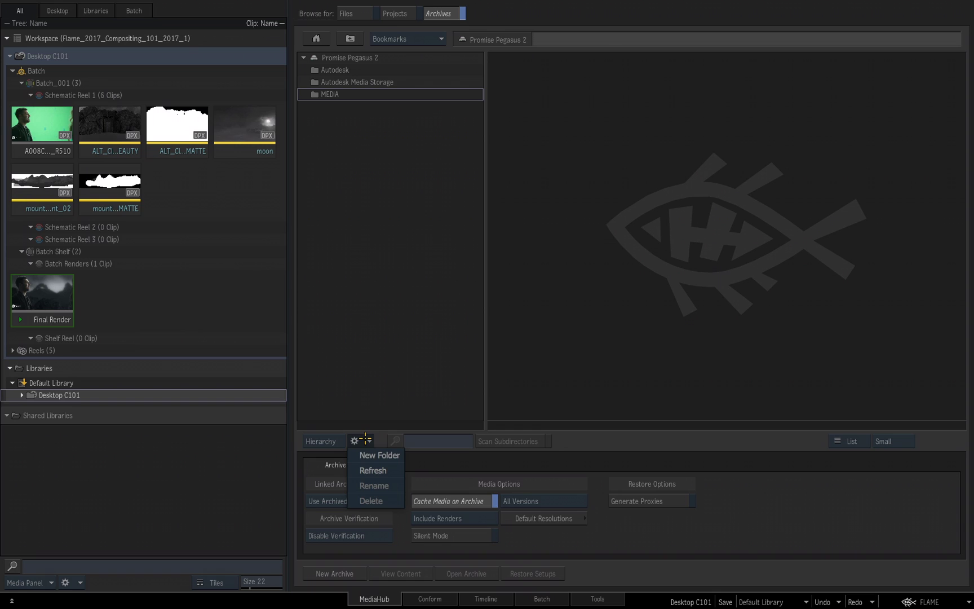
left_click(383, 455)
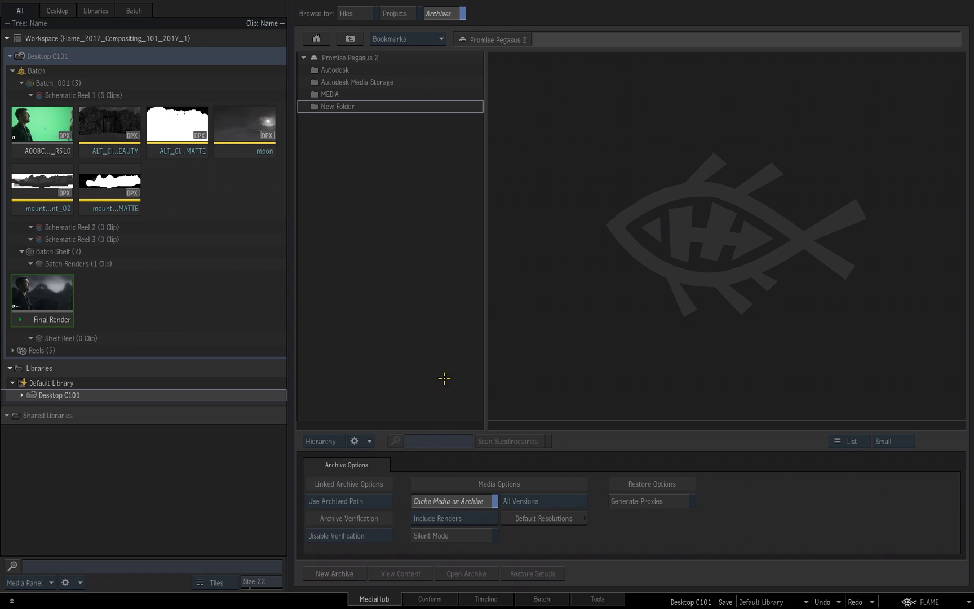
right_click(349, 107)
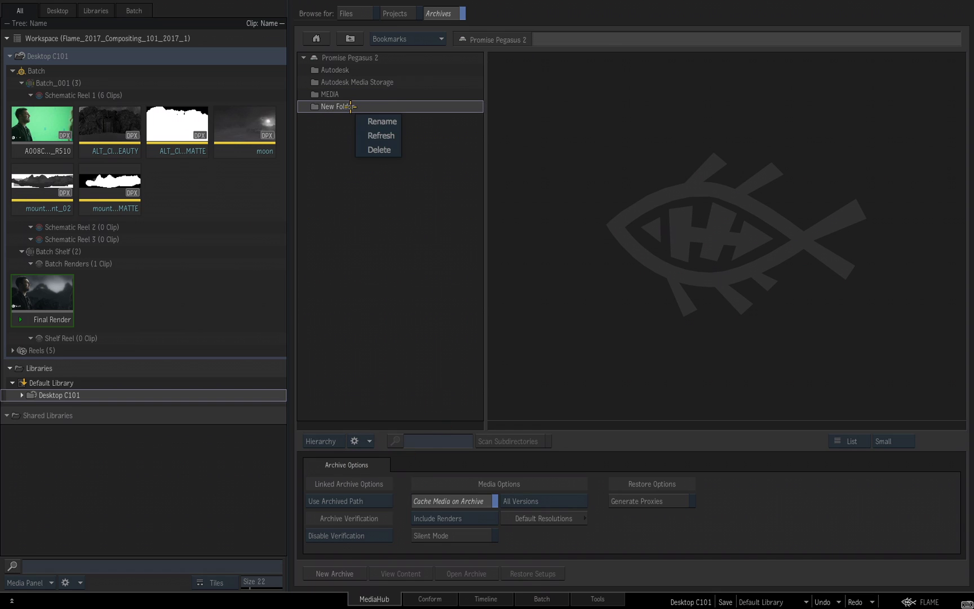
left_click(373, 120)
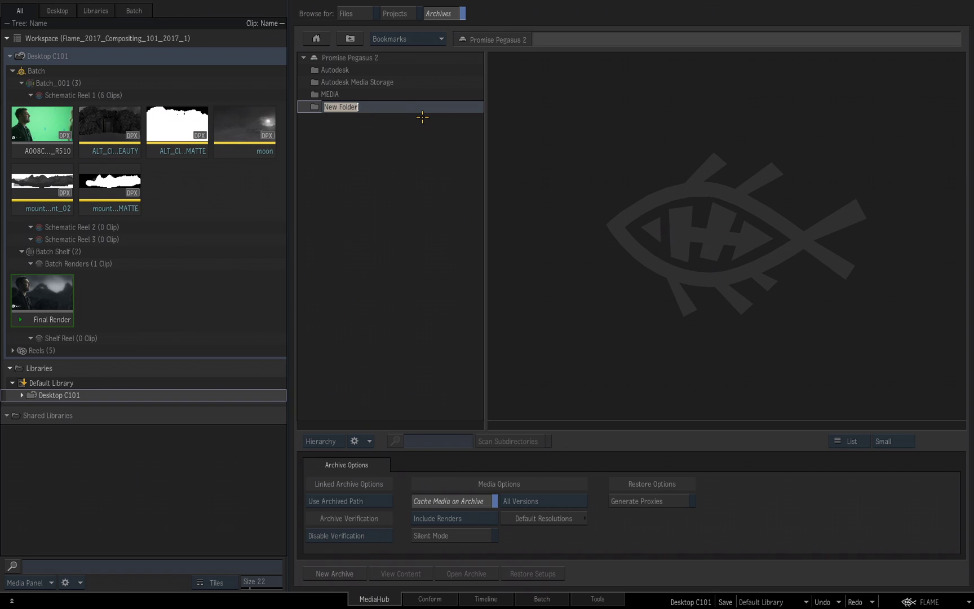
type("ARCHIVES")
key("Return")
double_click(344, 107)
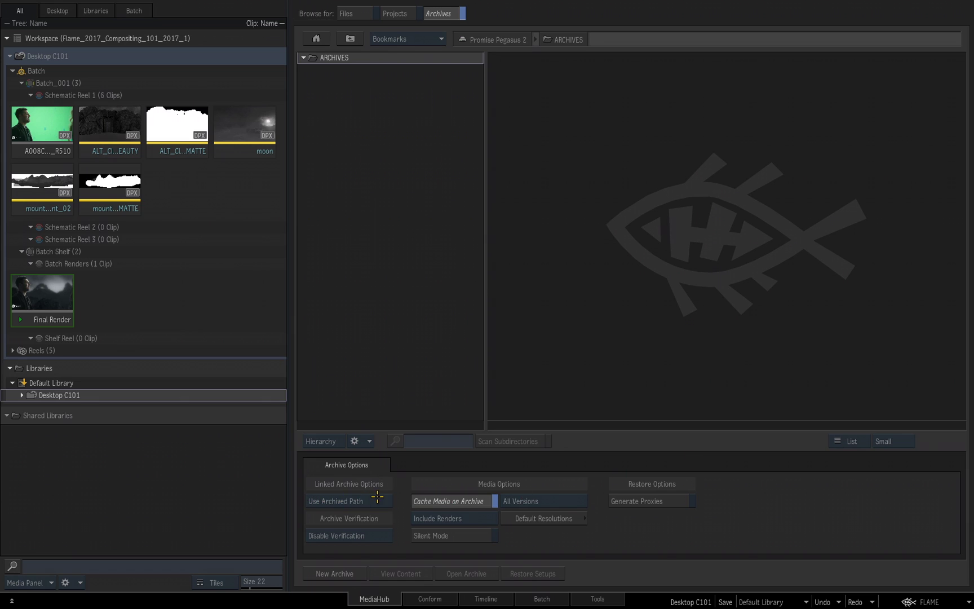
left_click(377, 497)
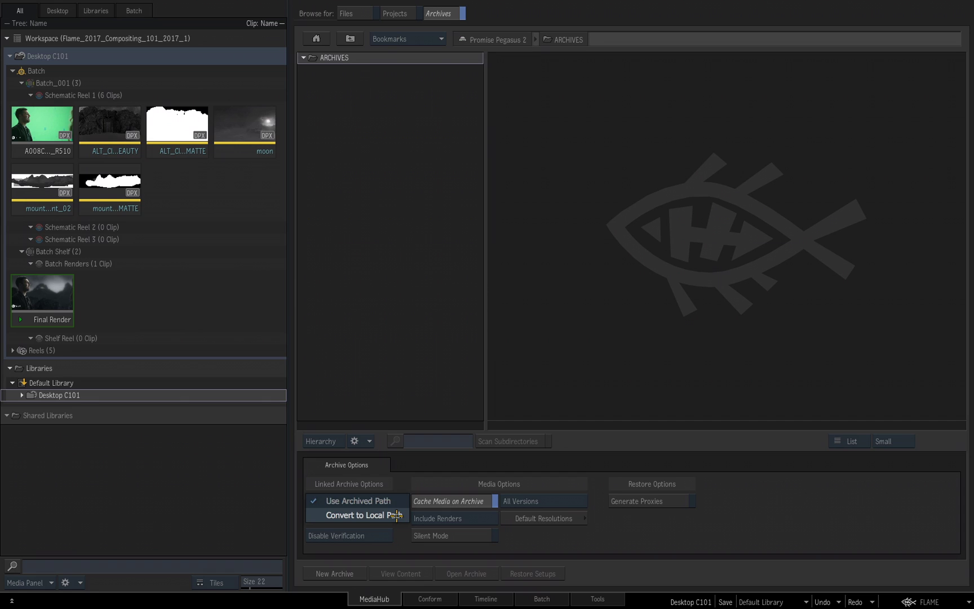
left_click(397, 515)
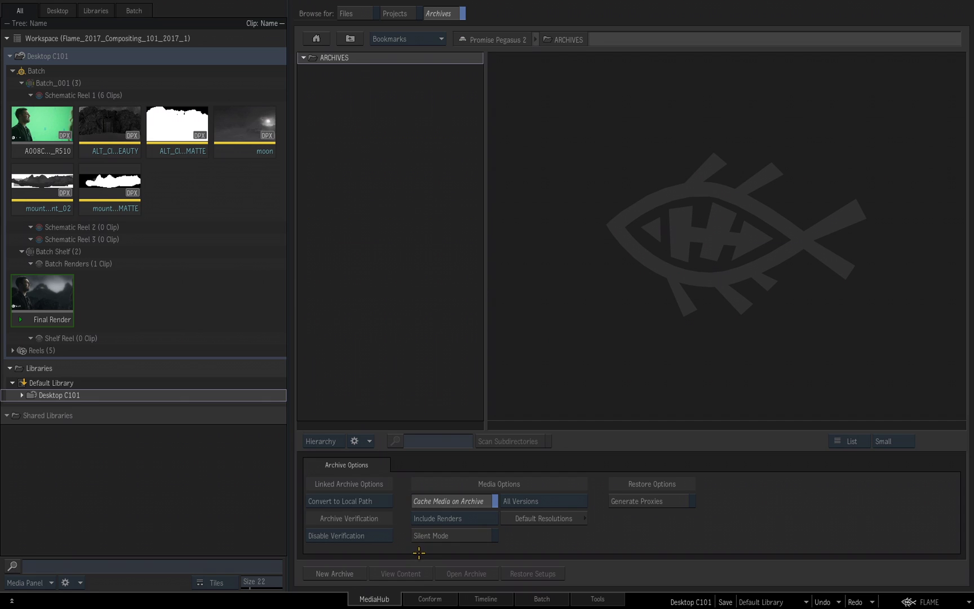
left_click(349, 500)
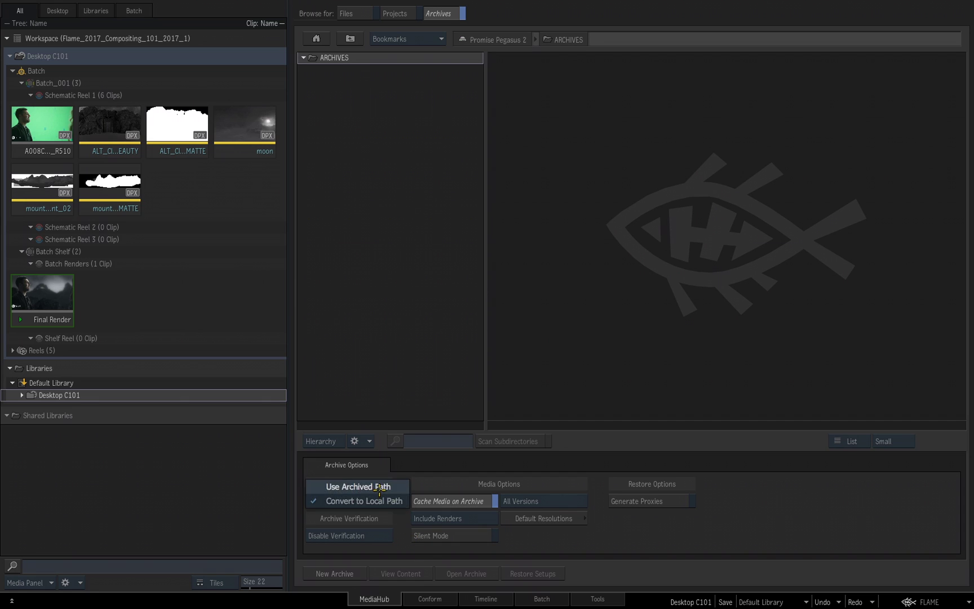
left_click(359, 485)
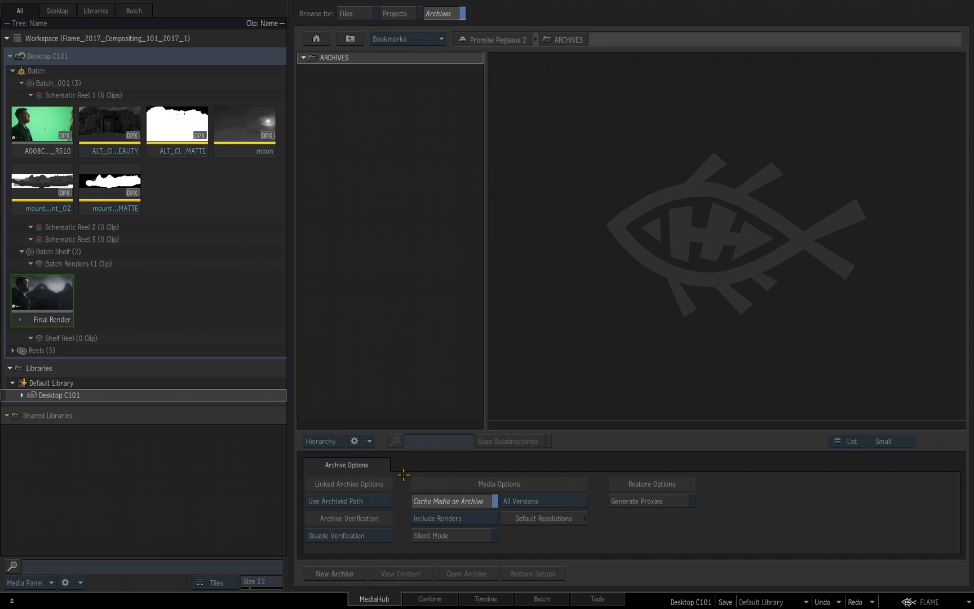
Leave archive verification disabled and set the media option to exclude renders.
left_click(389, 536)
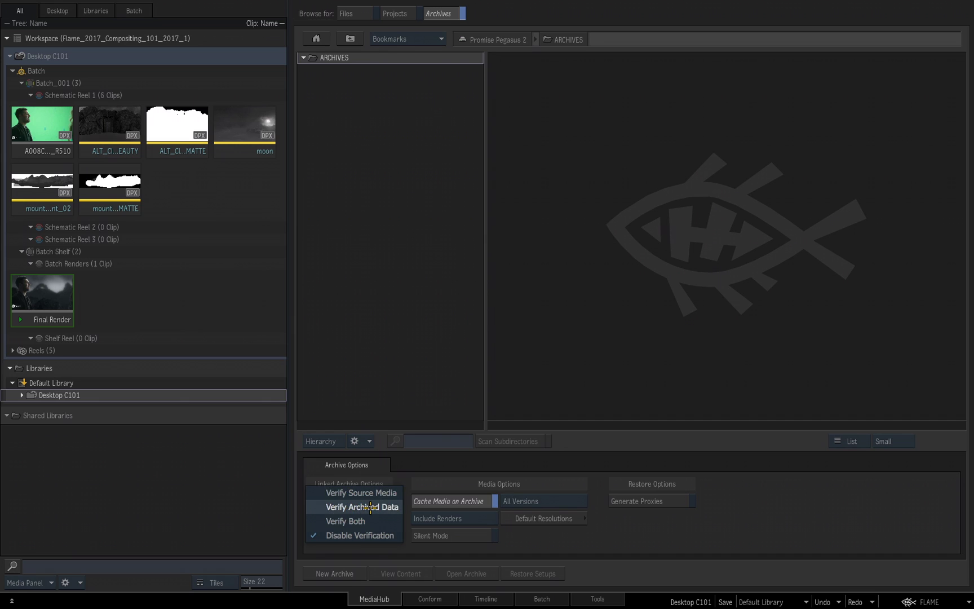
left_click(377, 536)
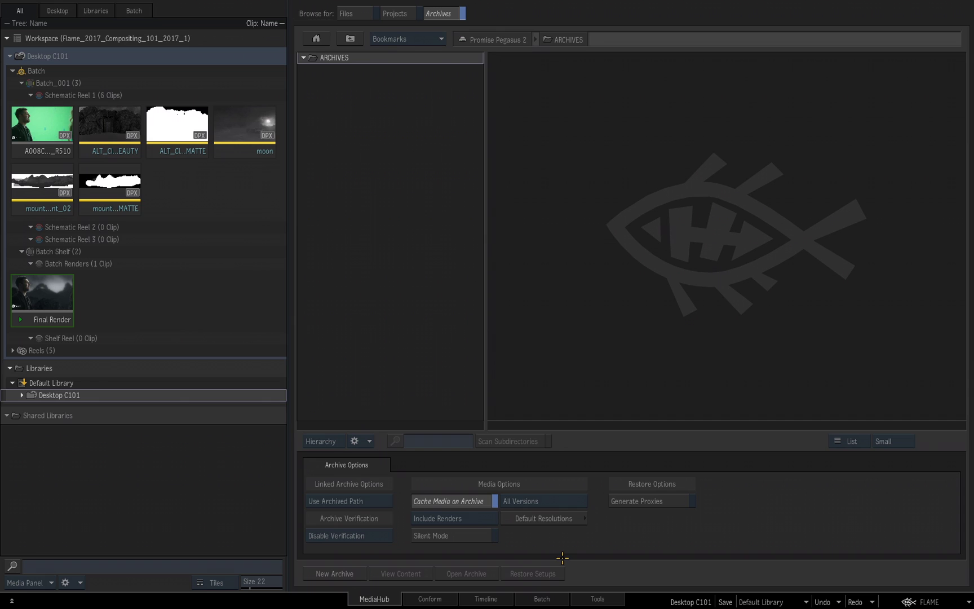
left_click(484, 517)
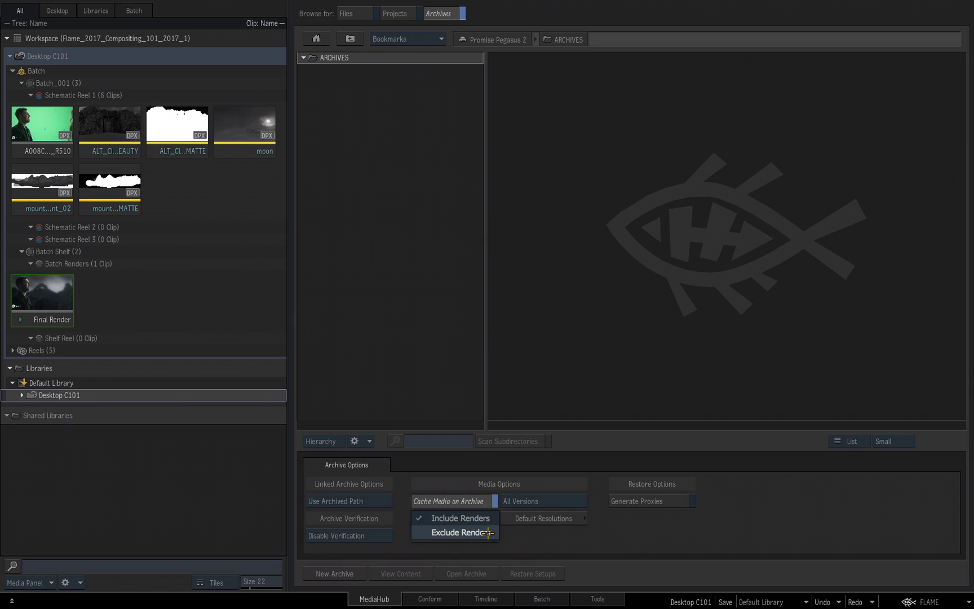
left_click(488, 533)
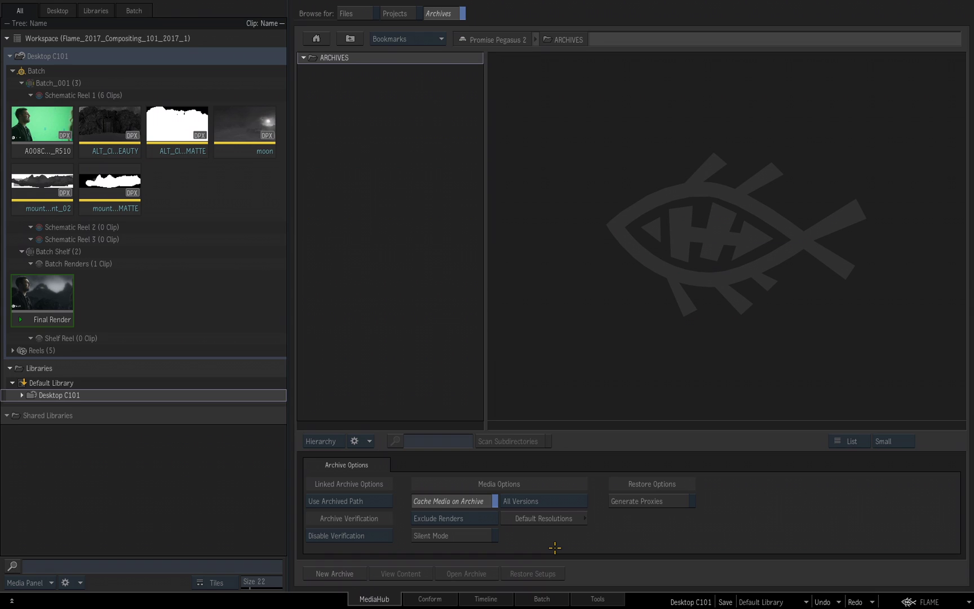
Turn off Cache Media on Archive and set media options to Exclude Source Media Cache.
left_click(467, 497)
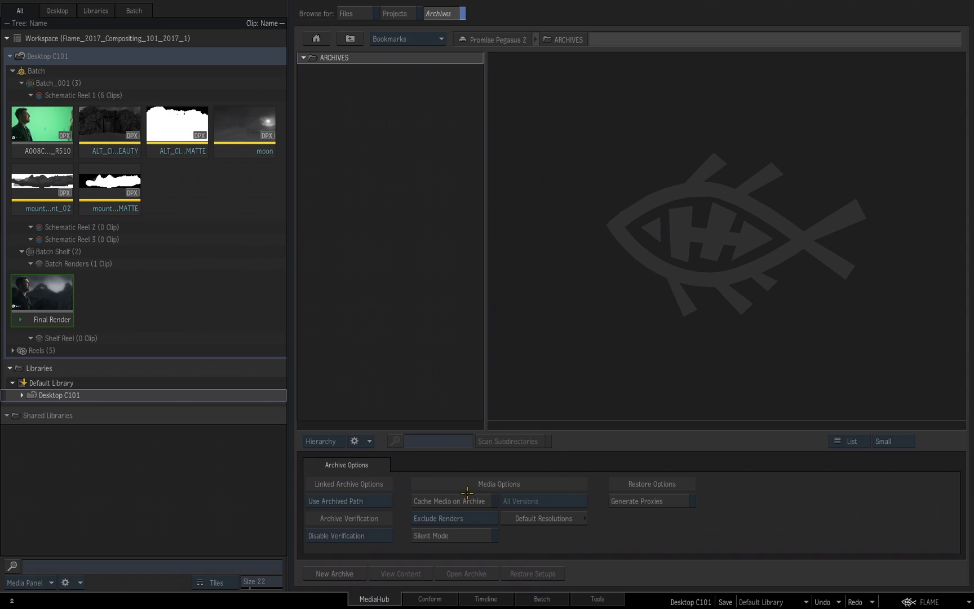
left_click(478, 519)
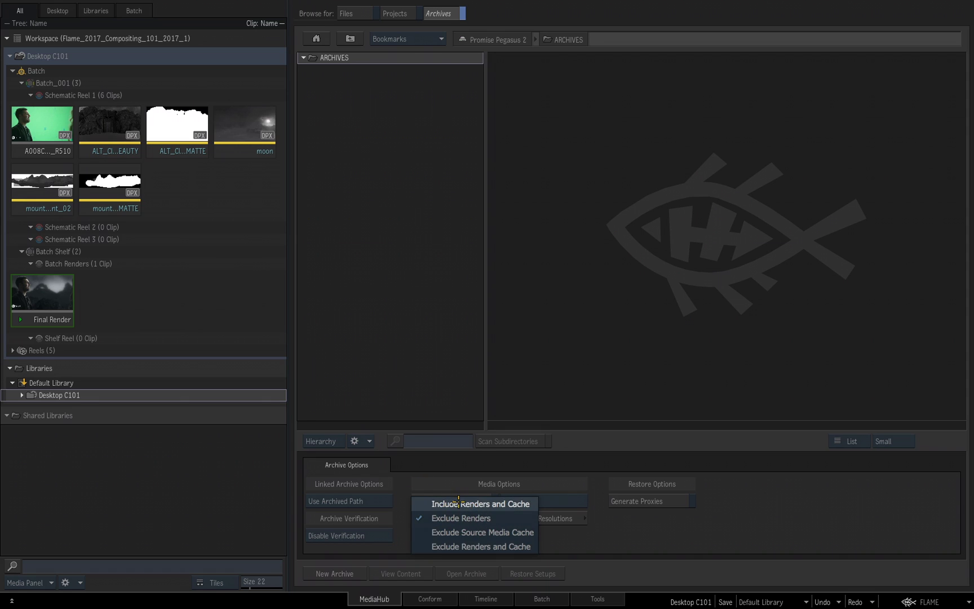
left_click(458, 503)
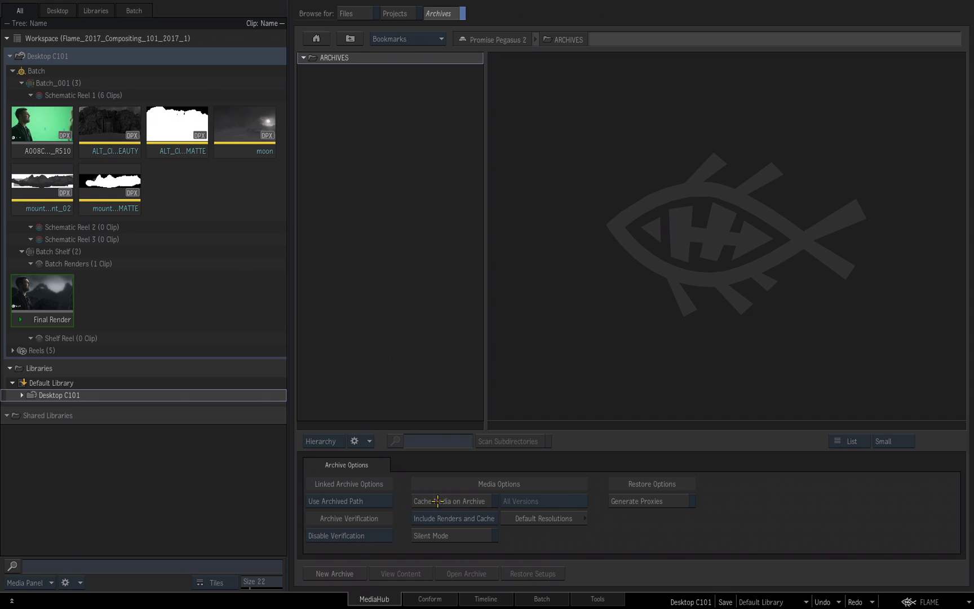
left_click(487, 517)
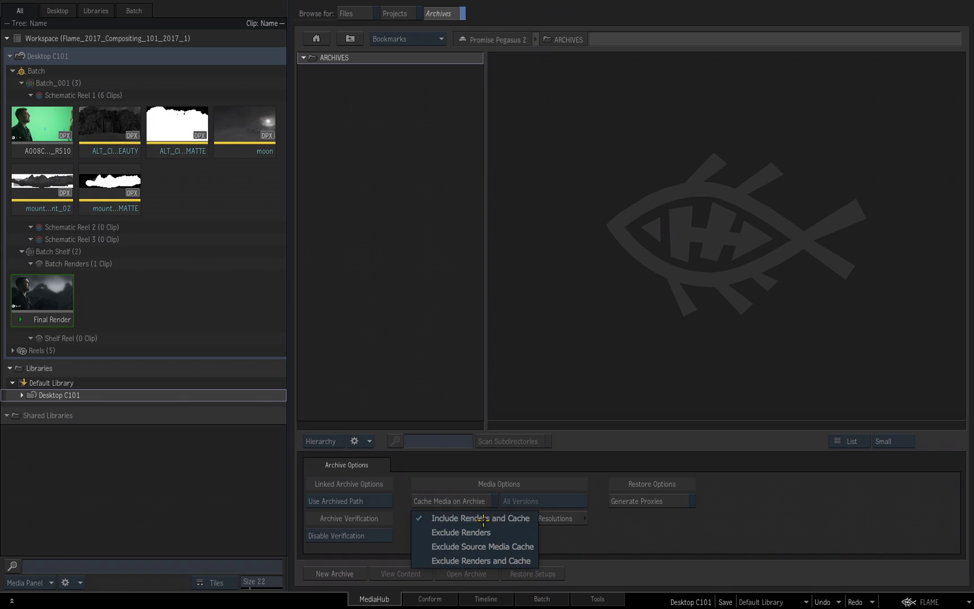
left_click(428, 544)
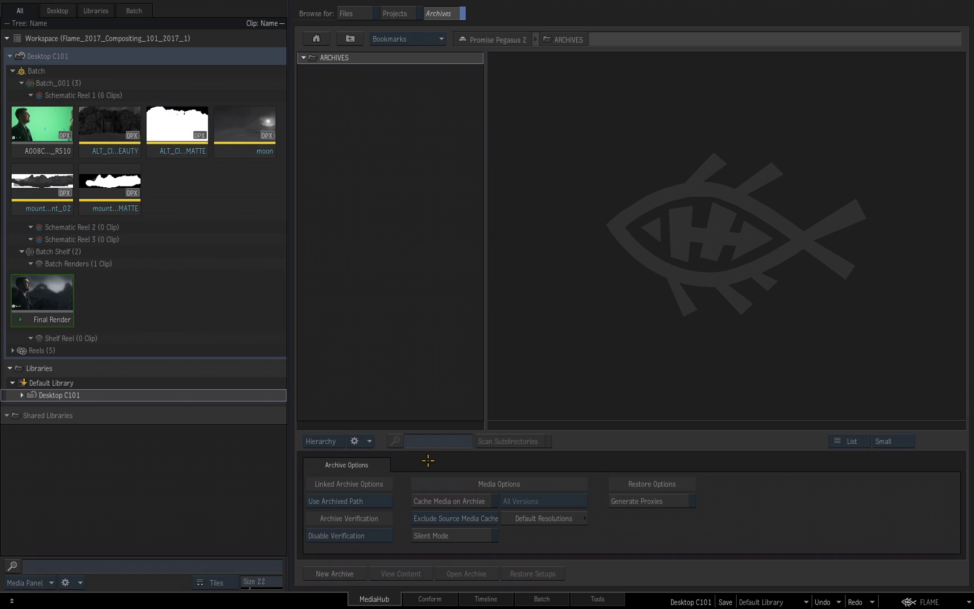
Switch Media Options to Exclude Renders, then change it to Exclude Renders and Cache.
left_click(466, 518)
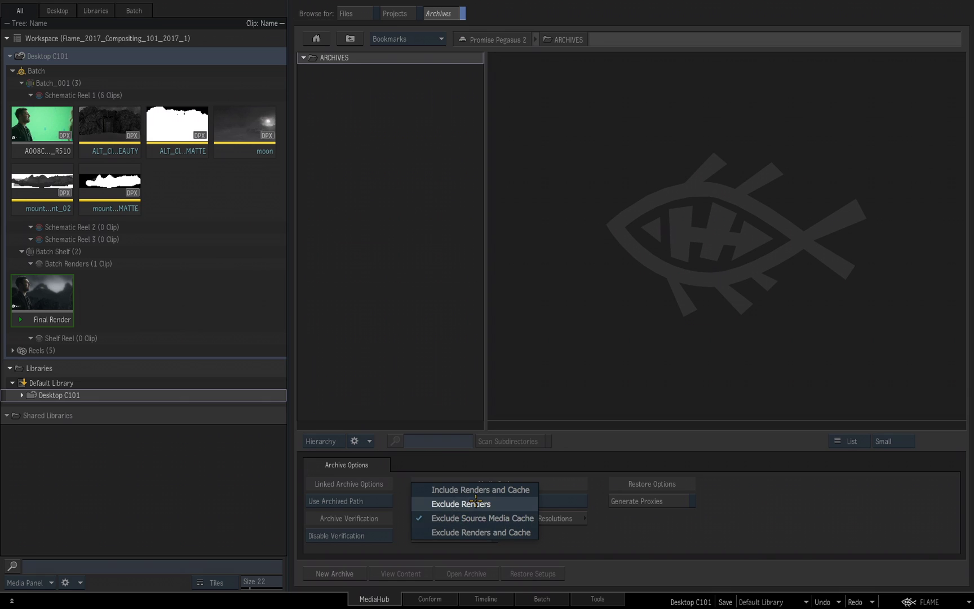
left_click(473, 504)
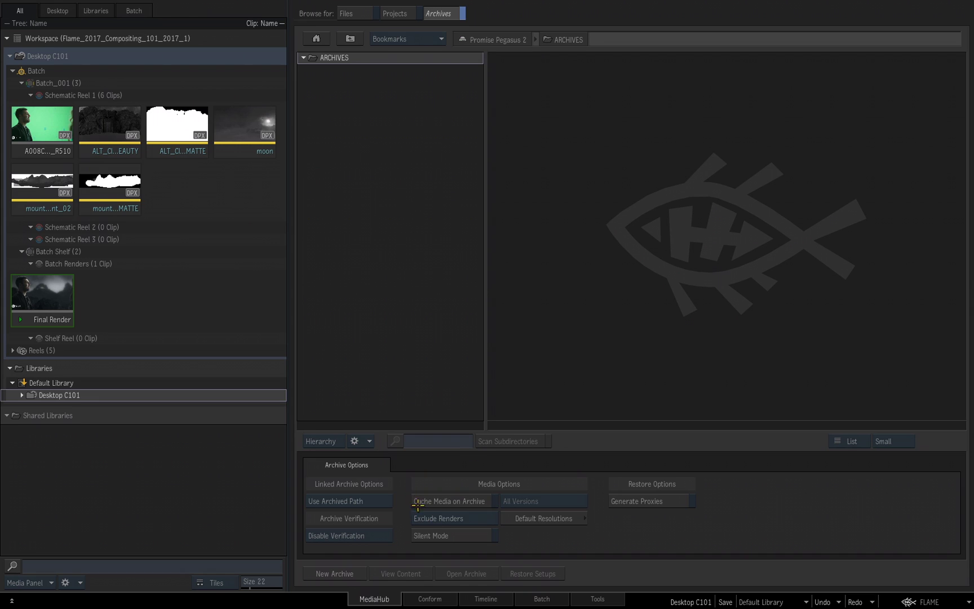
left_click(480, 518)
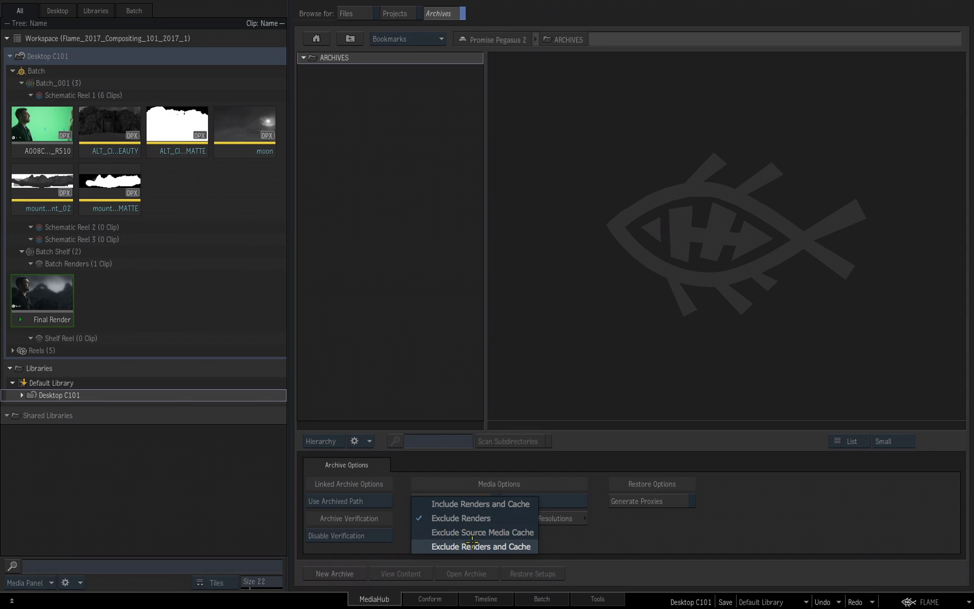
left_click(471, 545)
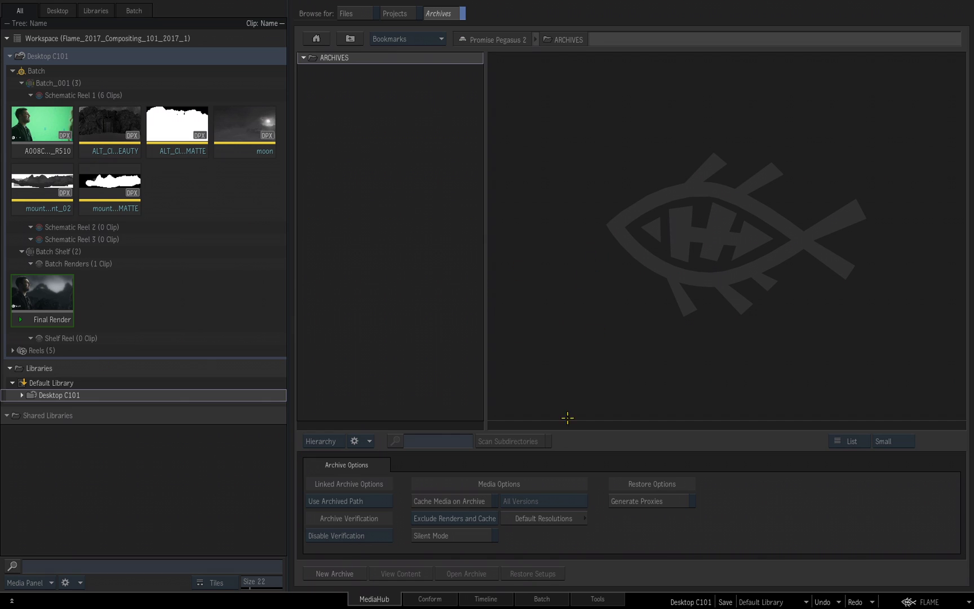
Re-enable Cache Media on Archive and start a new archive.
left_click(458, 497)
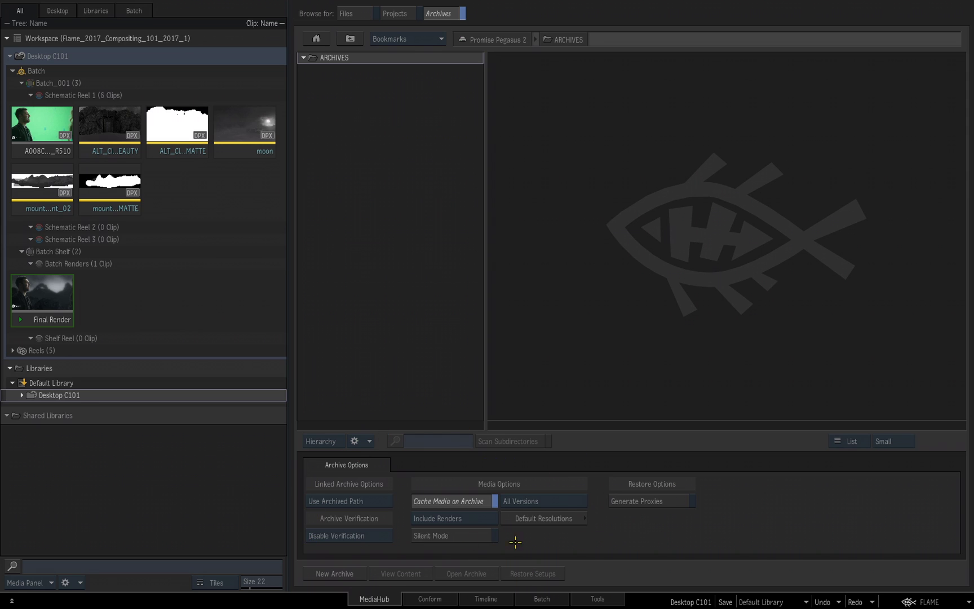
left_click(338, 572)
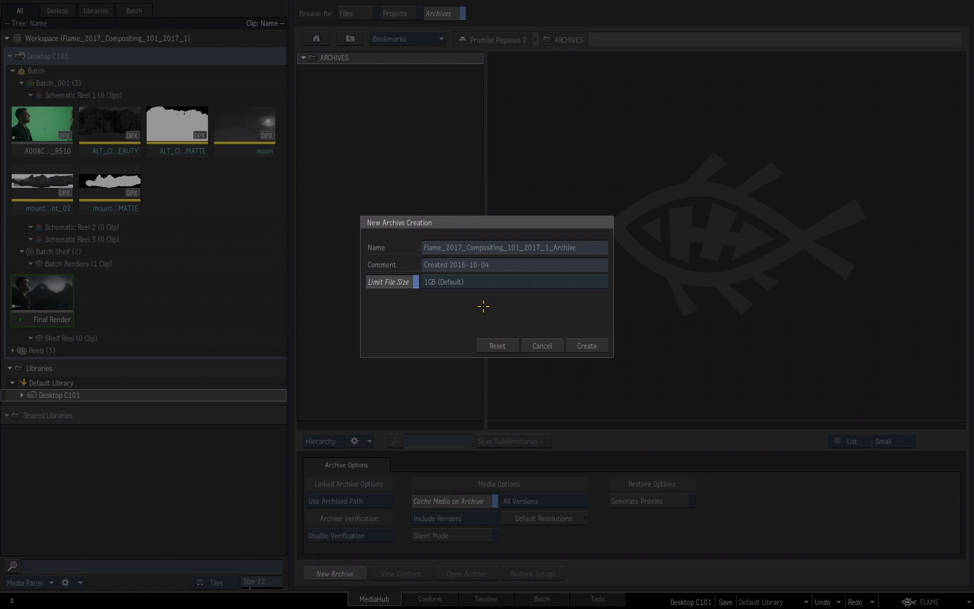
Create Flame_2017_Compositing_101_2017_1_Archive, keeping the 1GB (Default) file size limit.
left_click(463, 283)
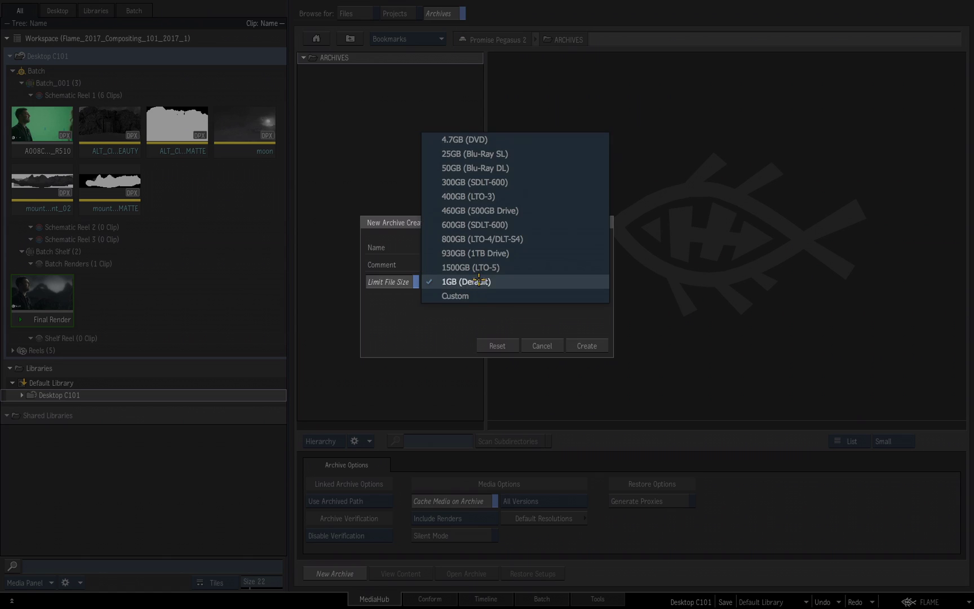
left_click(550, 296)
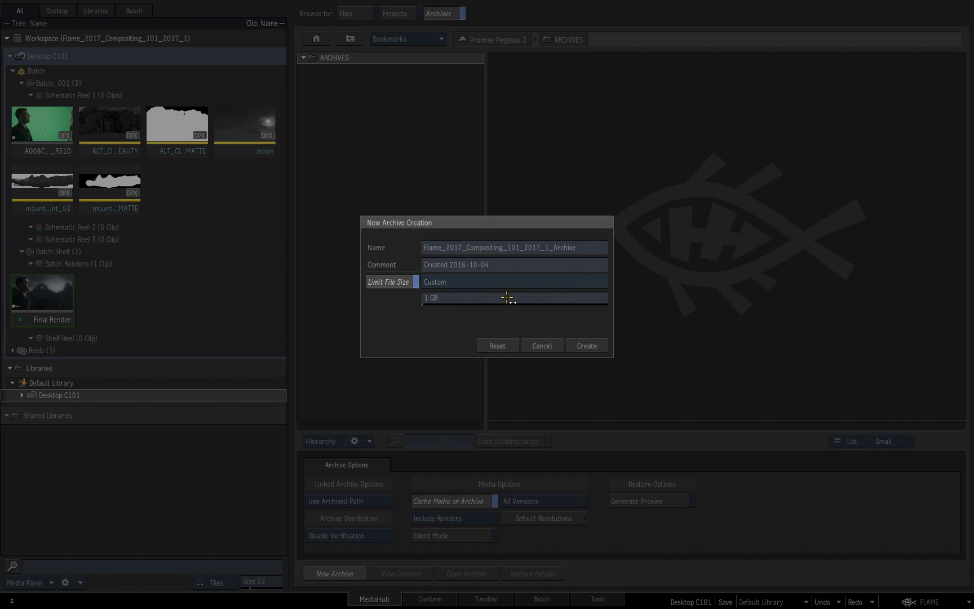
left_click(511, 278)
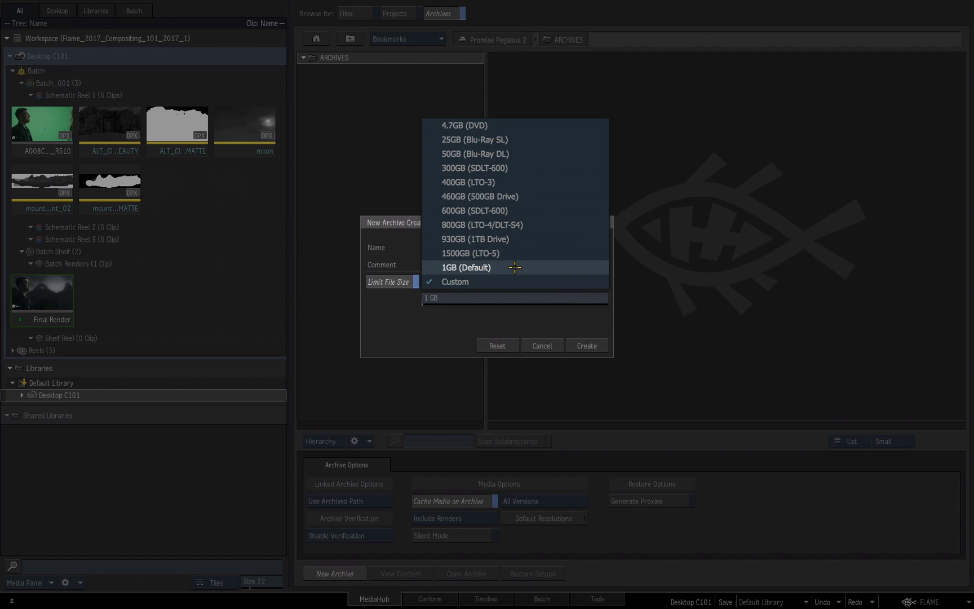
left_click(515, 267)
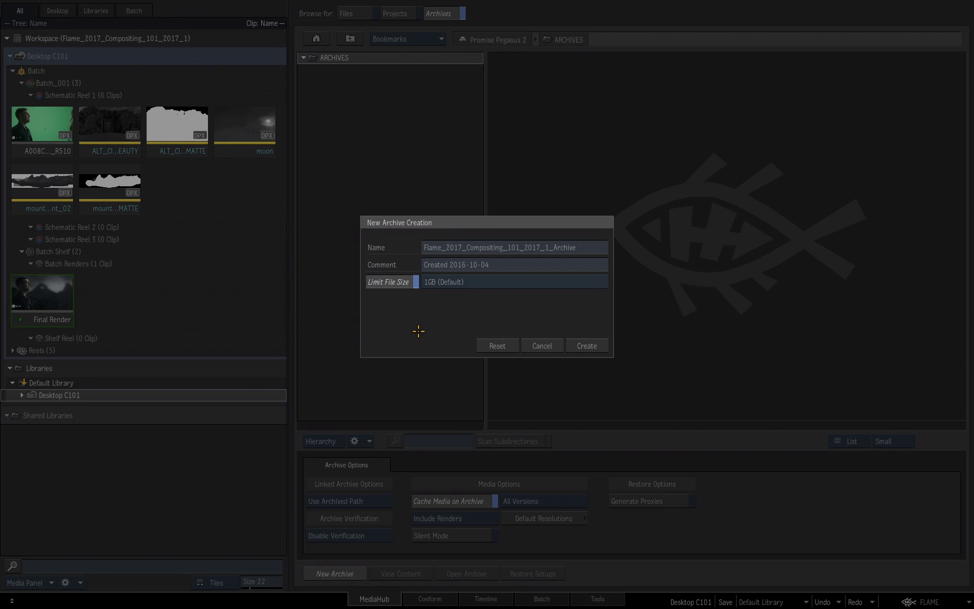
left_click(588, 345)
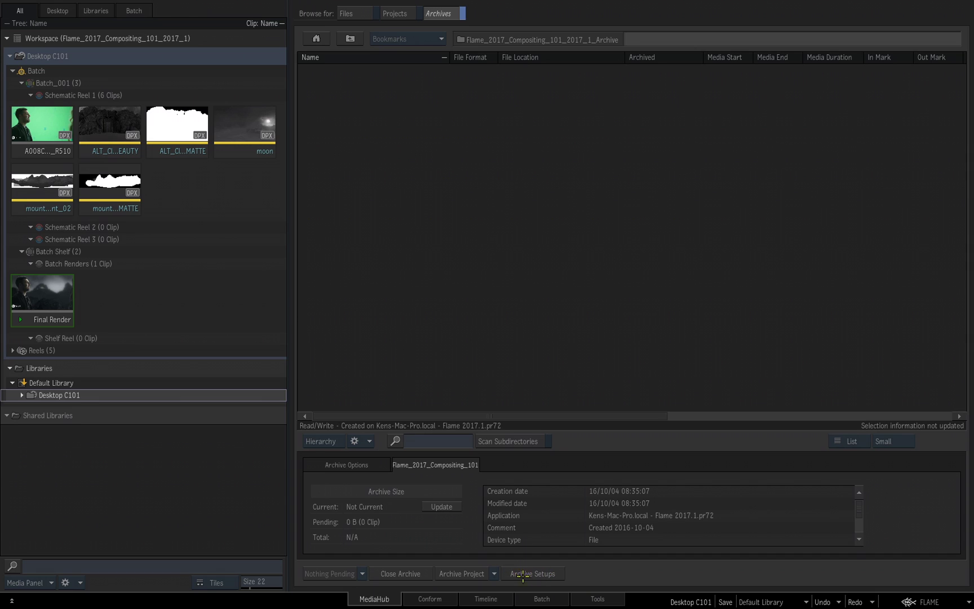
Archive the 1.27 GB project into the new archive, confirm, then close the archive.
left_click(494, 571)
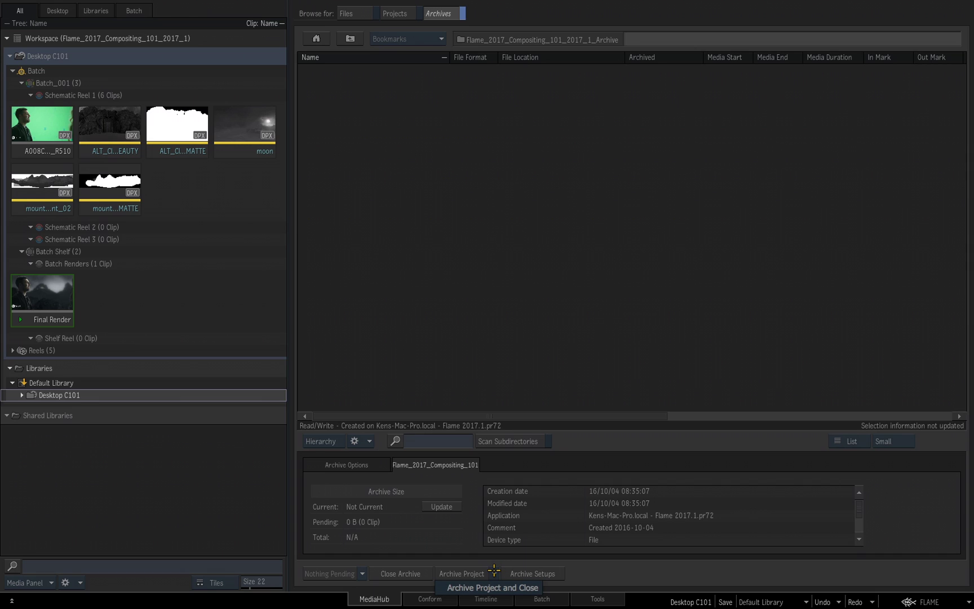
left_click(495, 571)
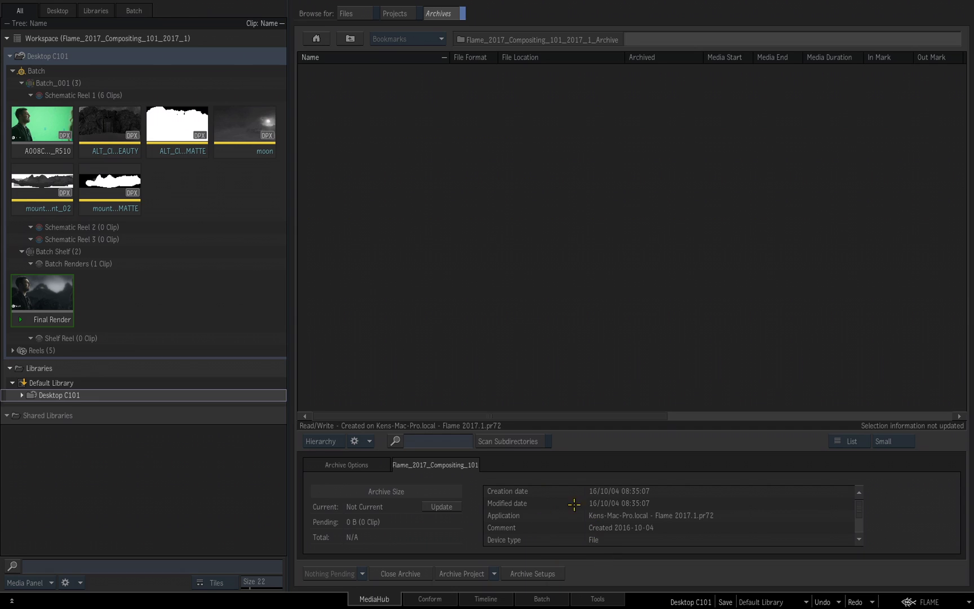
left_click(460, 574)
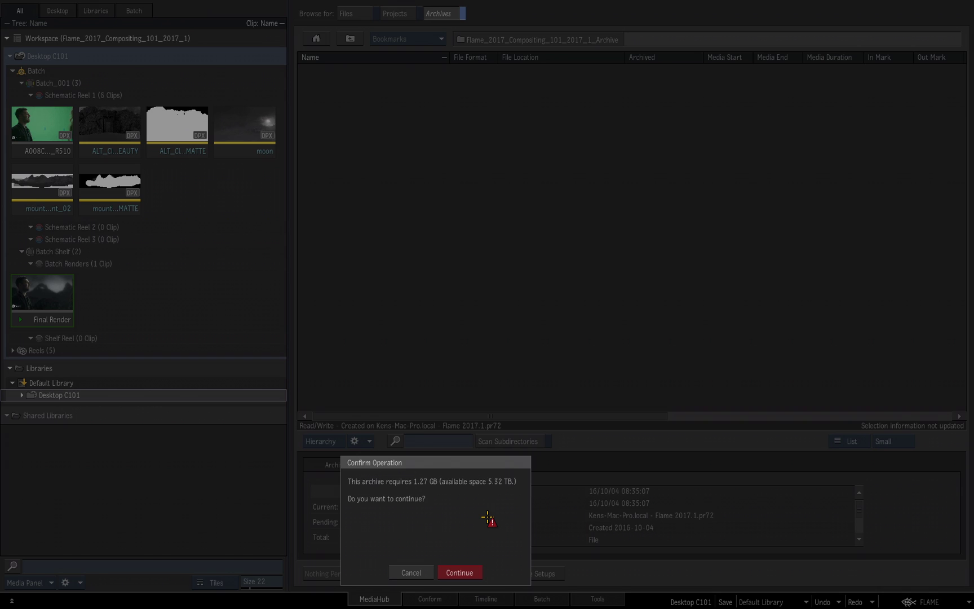
left_click(460, 572)
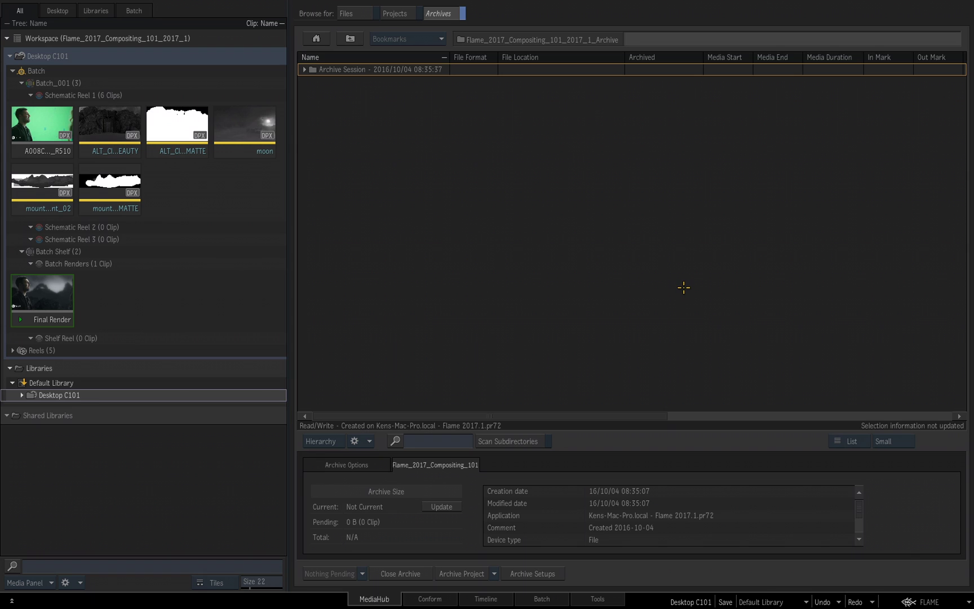
left_click(401, 574)
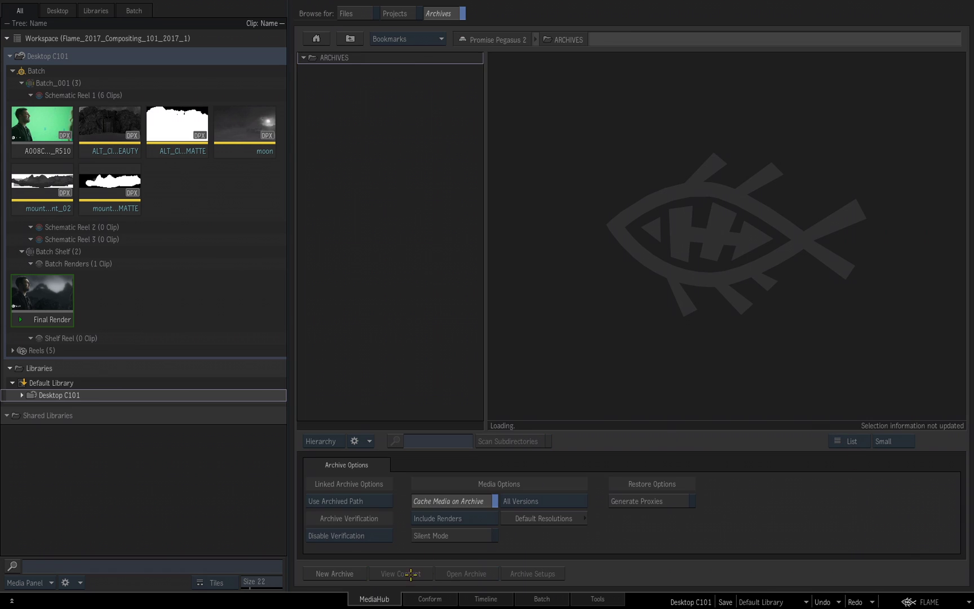
left_click(598, 600)
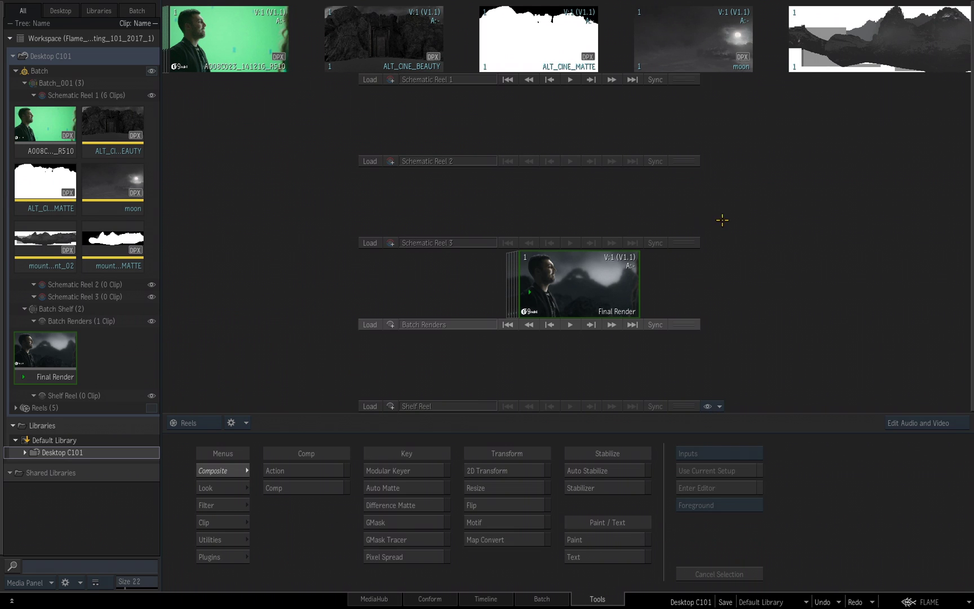
key("super+Tab")
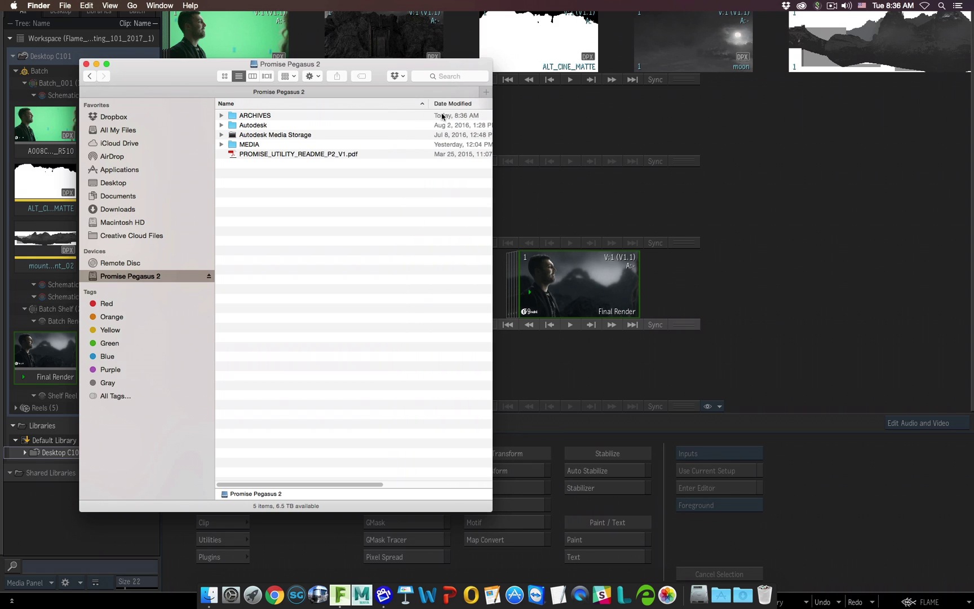
left_click(221, 116)
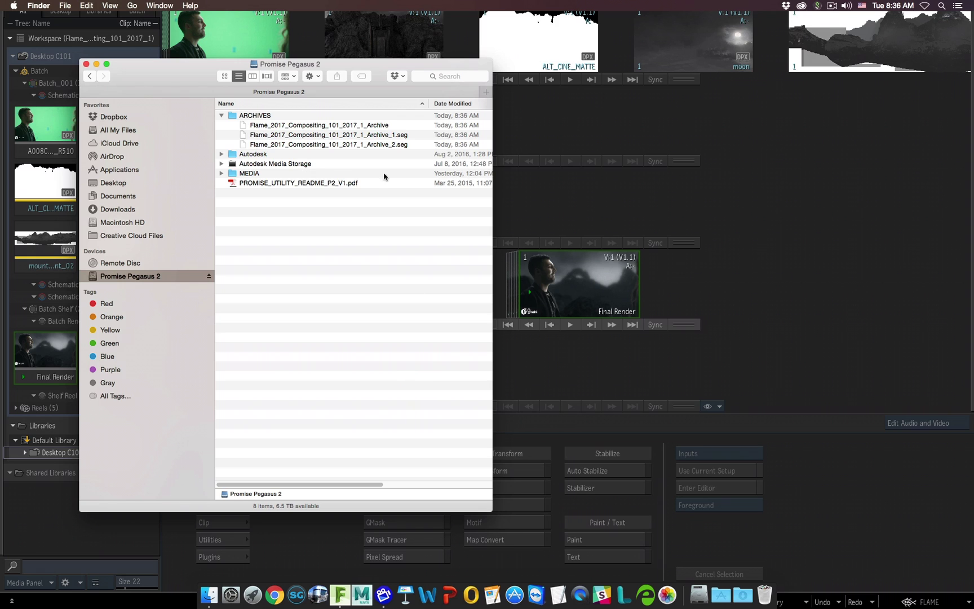
left_click_drag(493, 213, 698, 214)
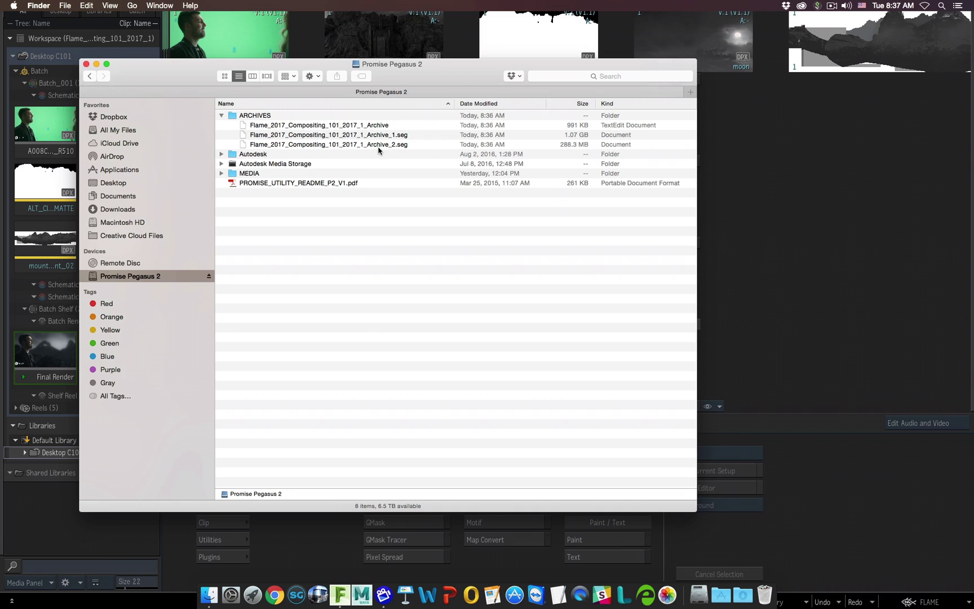
right_click(339, 128)
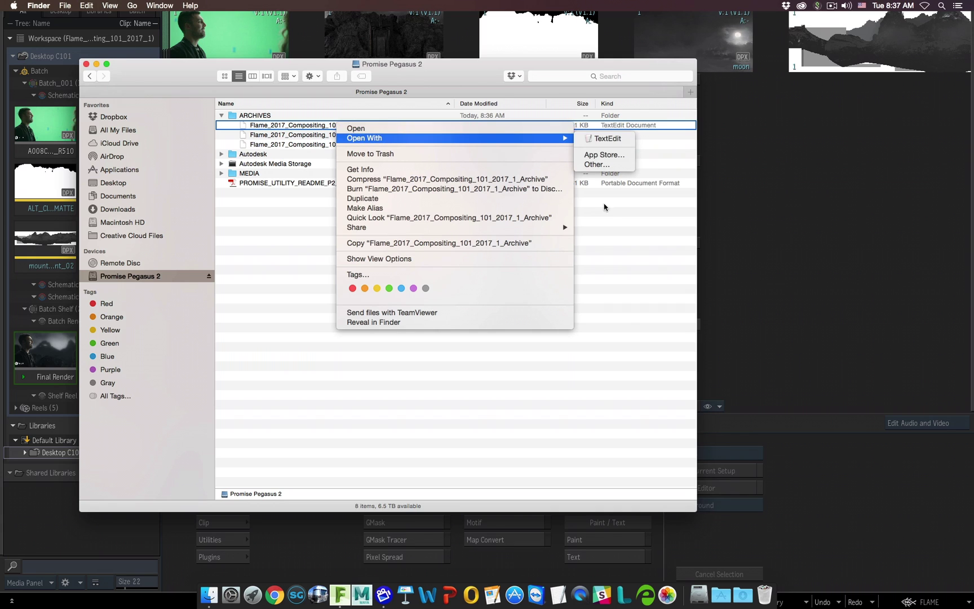
left_click(639, 313)
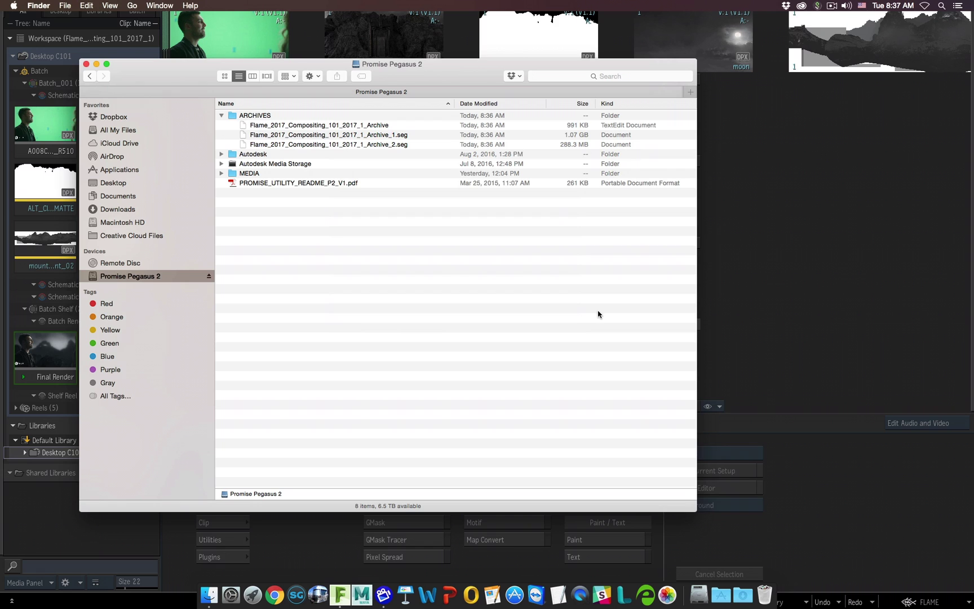
left_click(762, 256)
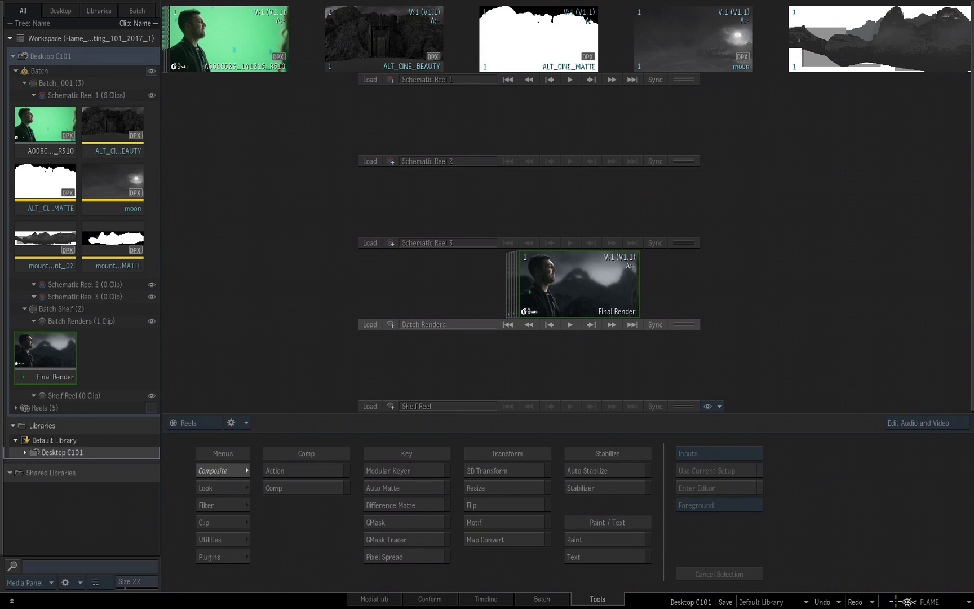
Load the THRDS_1110_5120_2017_1 project from Project and User Settings.
left_click(925, 602)
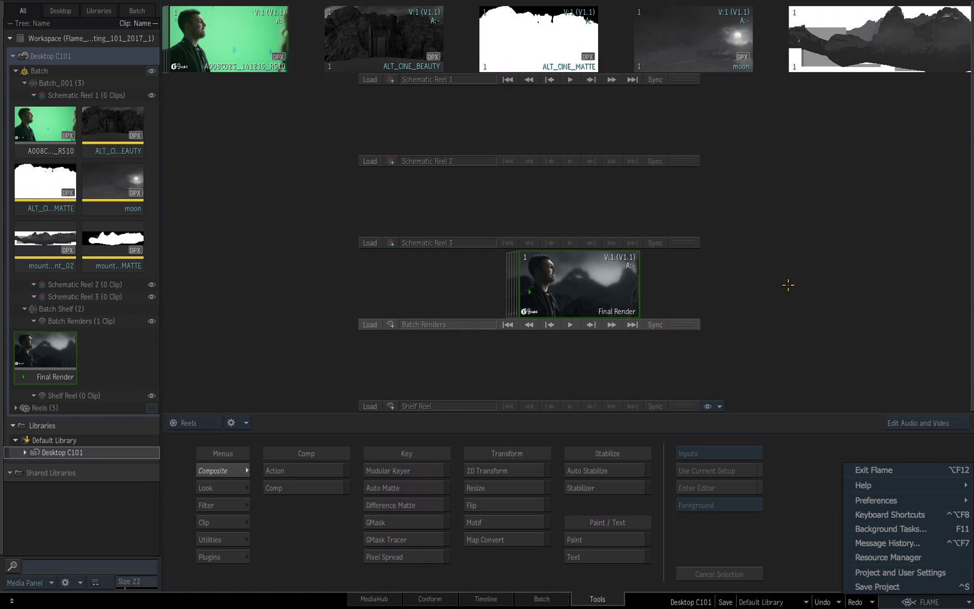
left_click(878, 571)
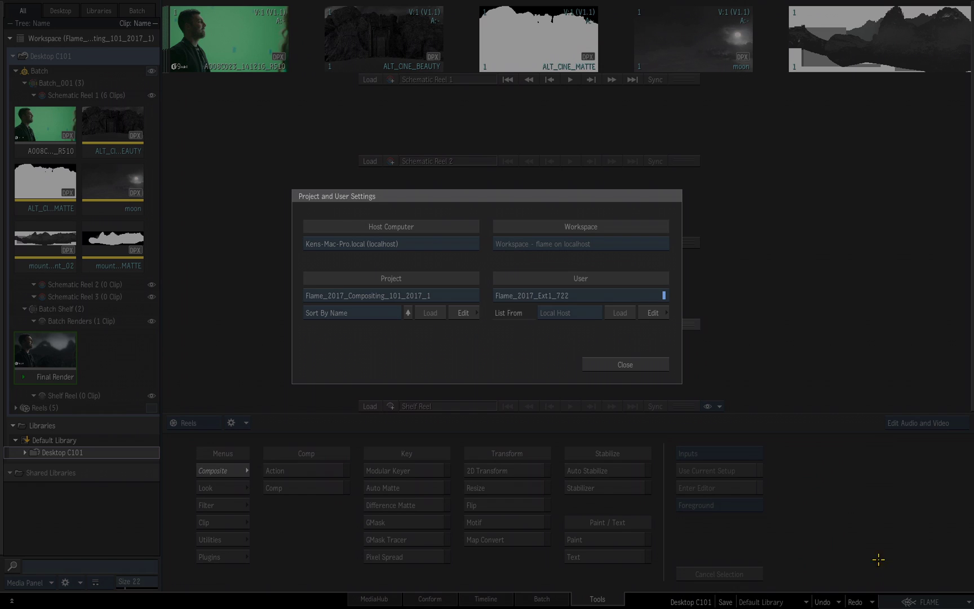
left_click(362, 295)
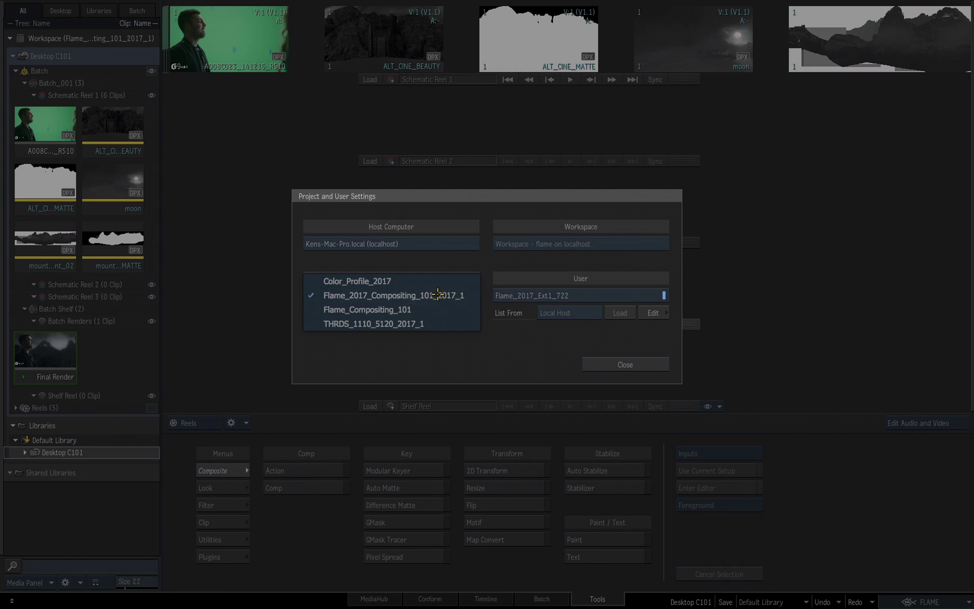
left_click(410, 324)
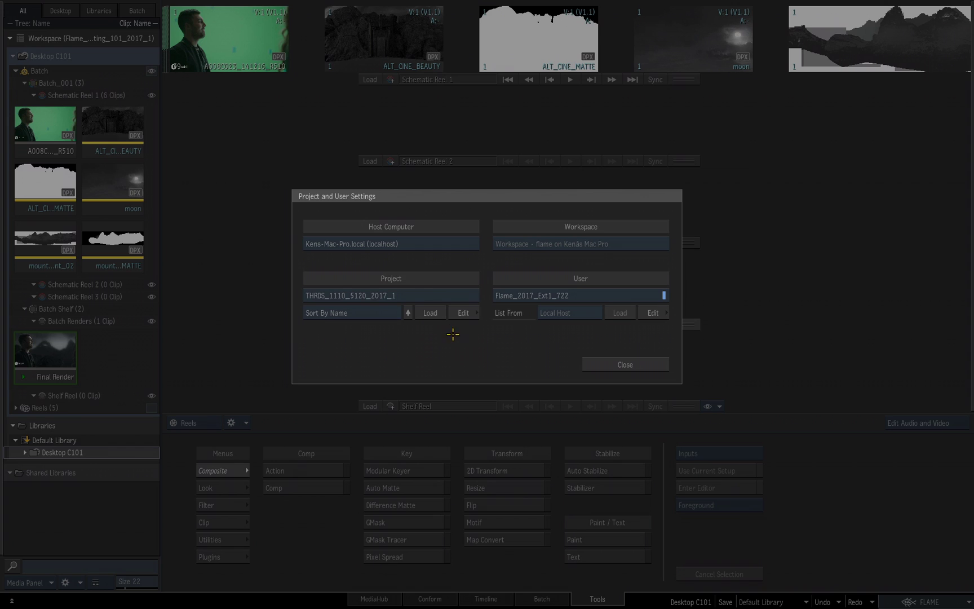
left_click(430, 312)
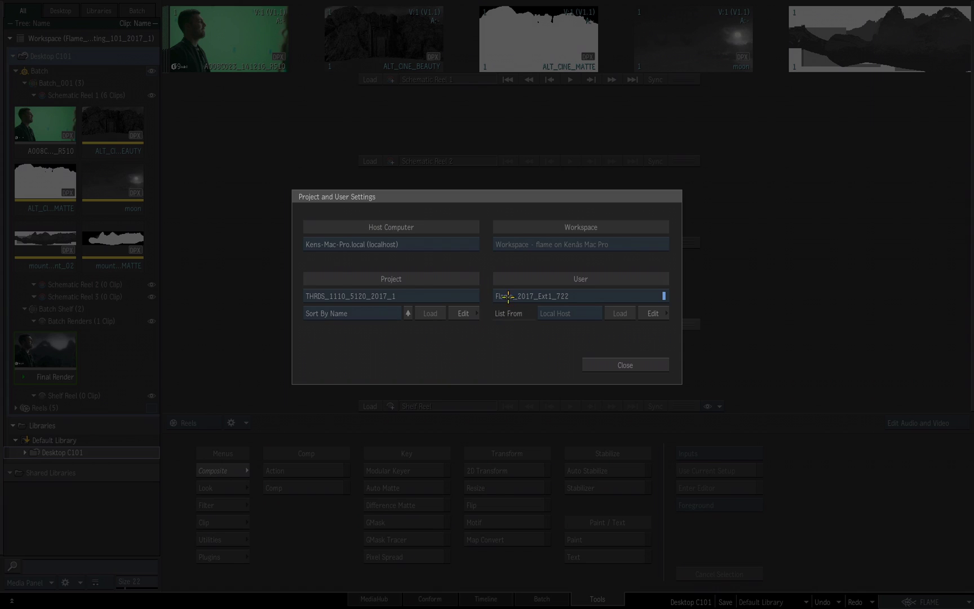
Delete the Flame_2017_Compositing_101_2017_1 project and close the settings.
left_click(449, 295)
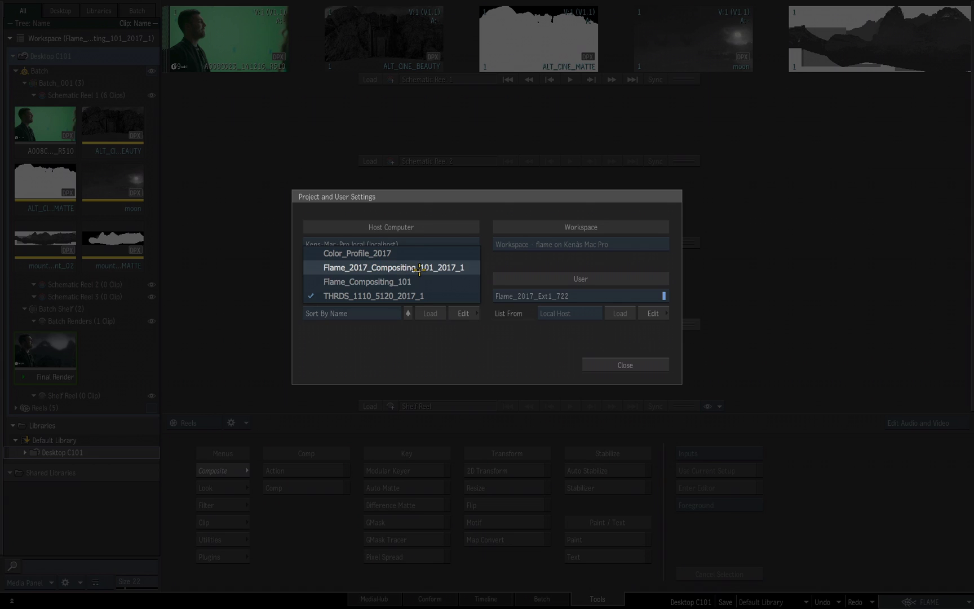
left_click(456, 267)
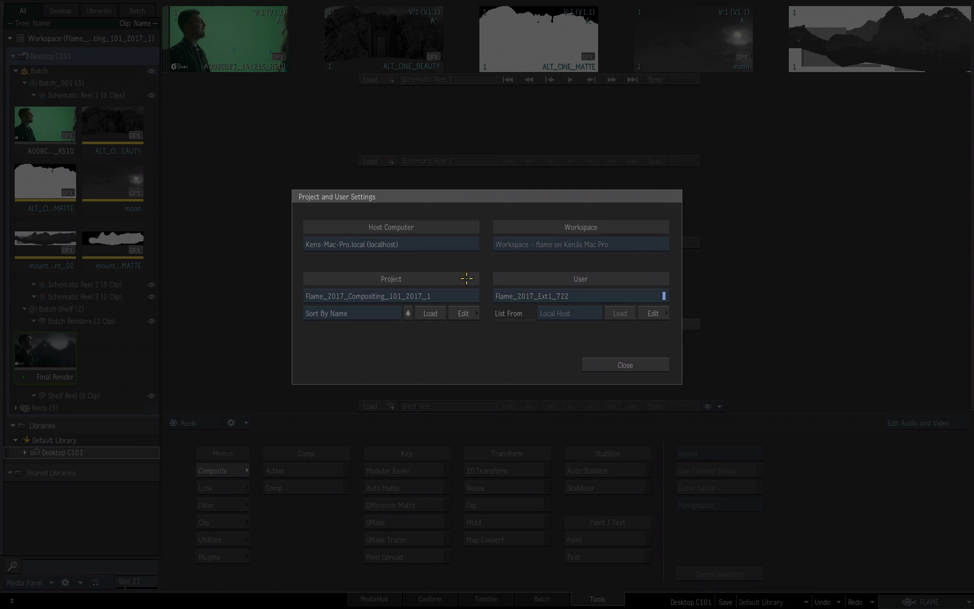
left_click(463, 313)
left_click(456, 297)
left_click(456, 297)
left_click(627, 366)
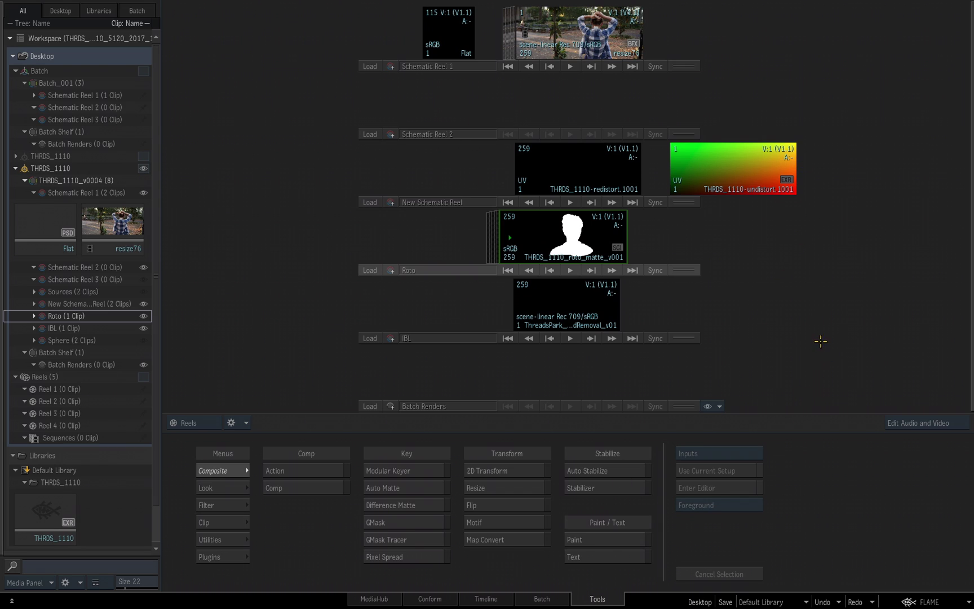
Open Flame_2017_Compositing_101_2017_1_Archive in MediaHub and restore its archived project.
left_click(377, 598)
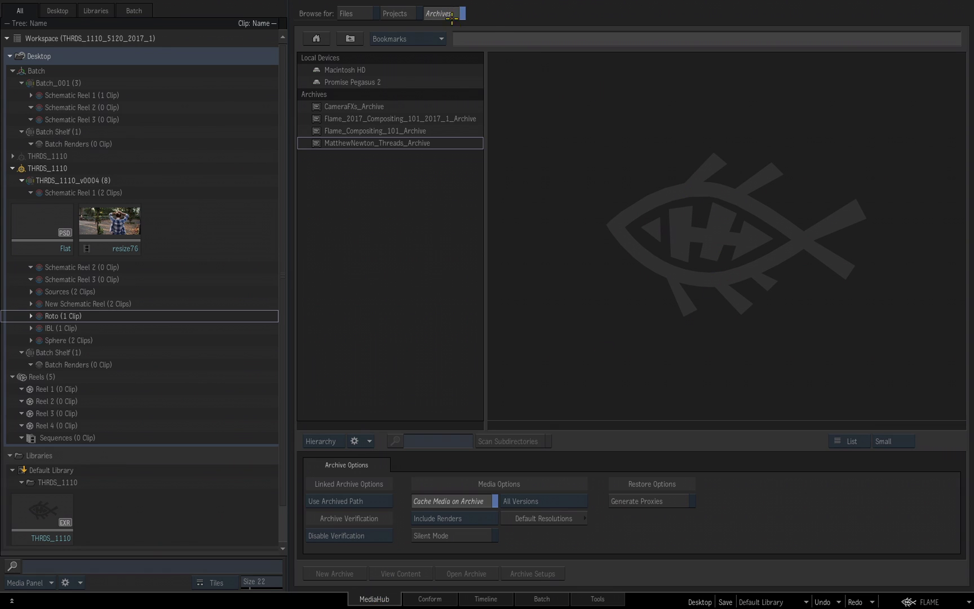
left_click(448, 118)
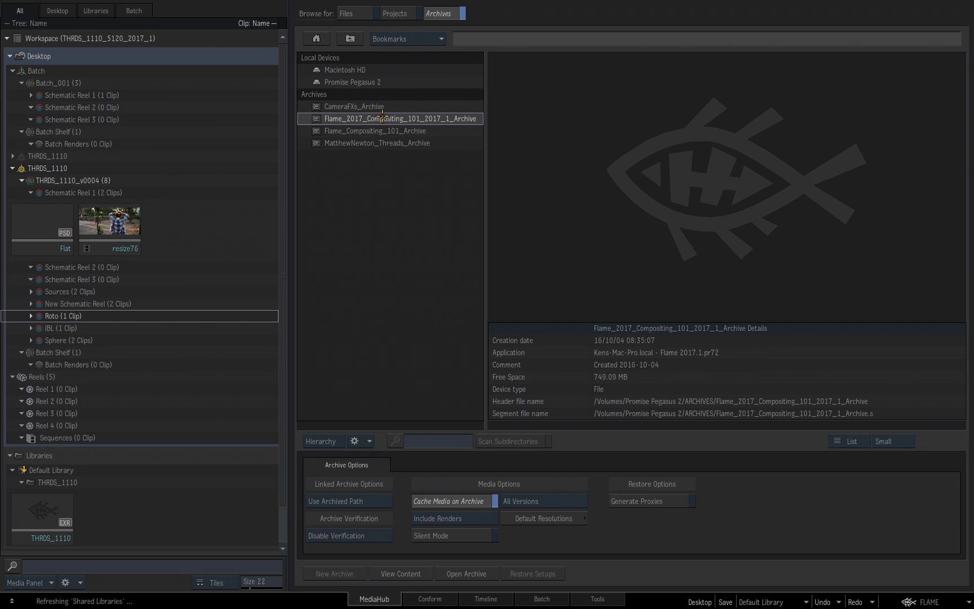
left_click(470, 573)
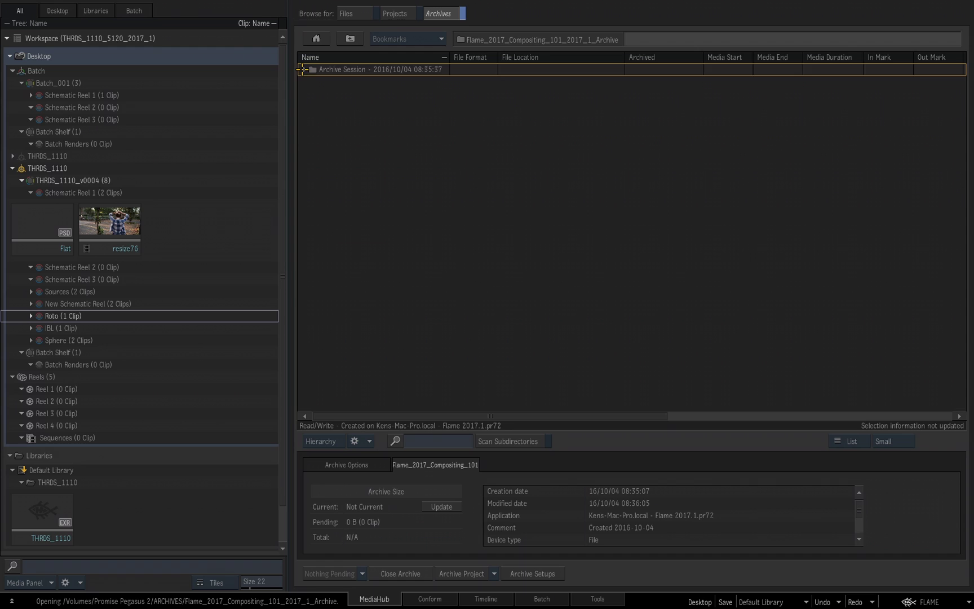
left_click(305, 69)
left_click(338, 82)
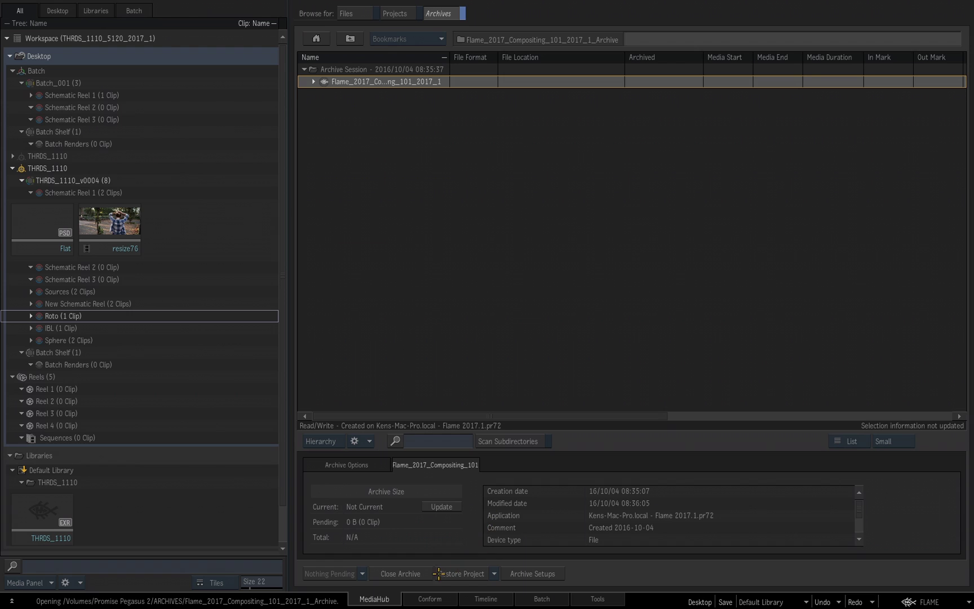
left_click(467, 574)
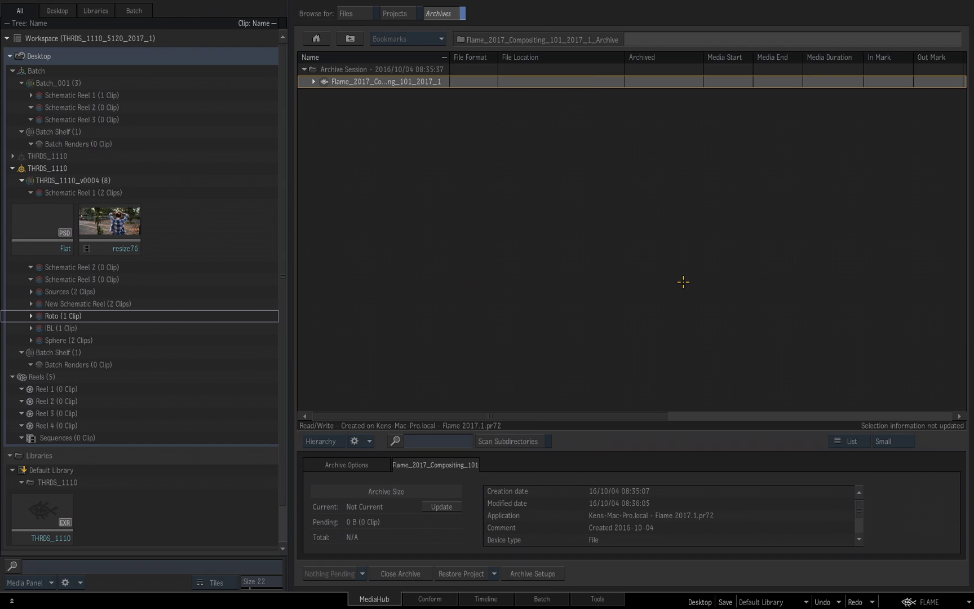
Load the restored Flame_2017_Compositing_101_2017_1 project to show Desktop C101 and its clips.
left_click(597, 599)
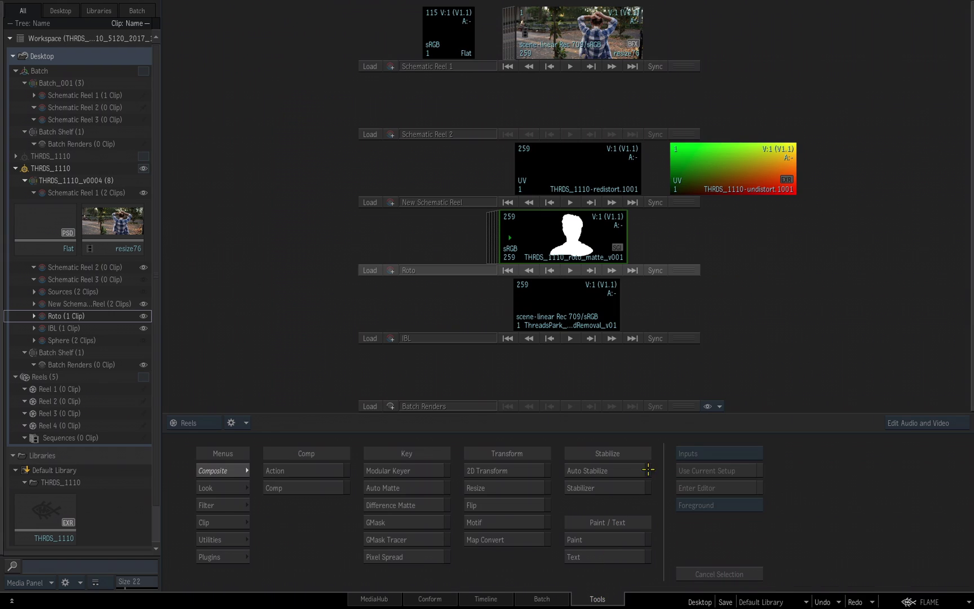
left_click(923, 601)
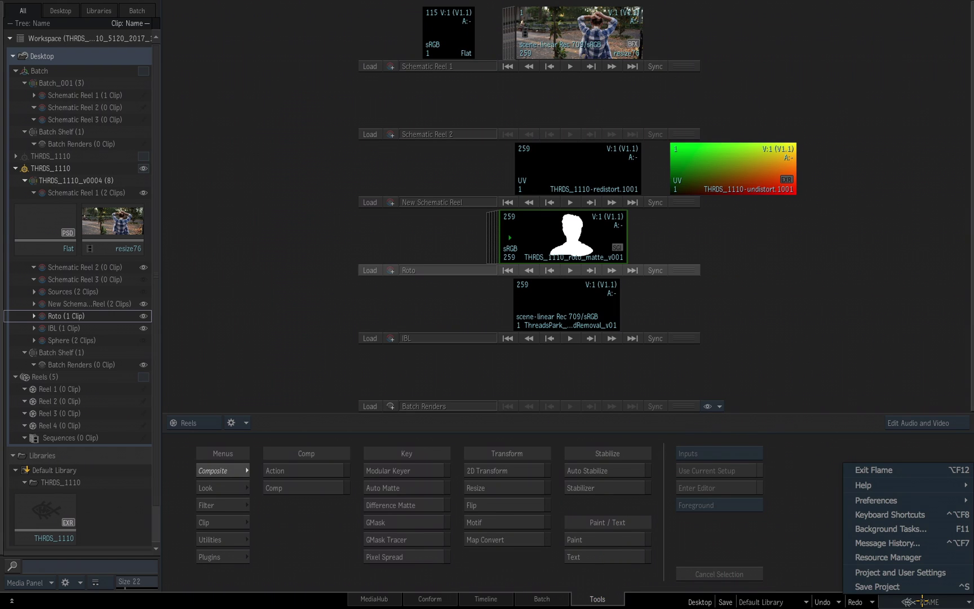
left_click(924, 572)
left_click(437, 292)
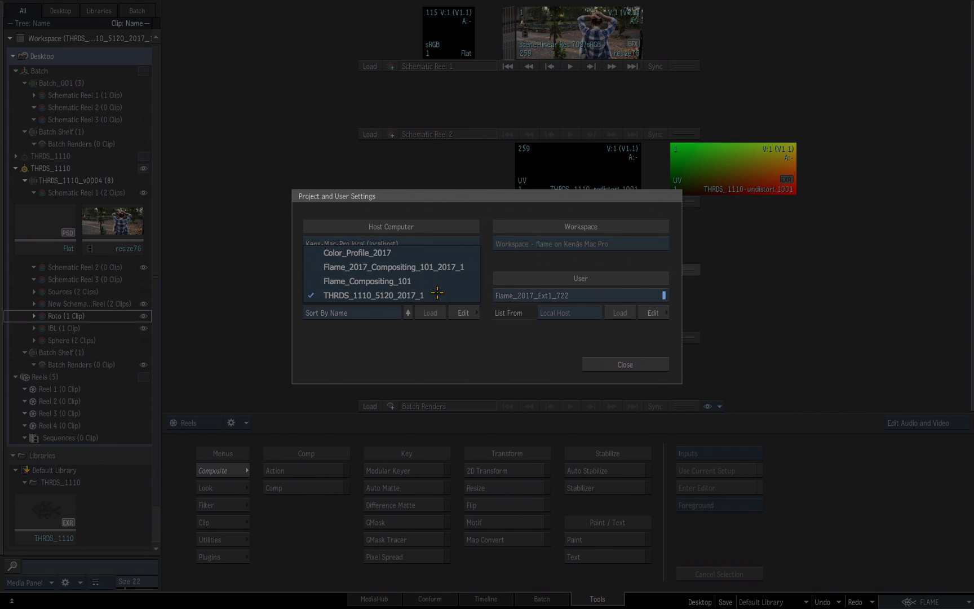
left_click(452, 264)
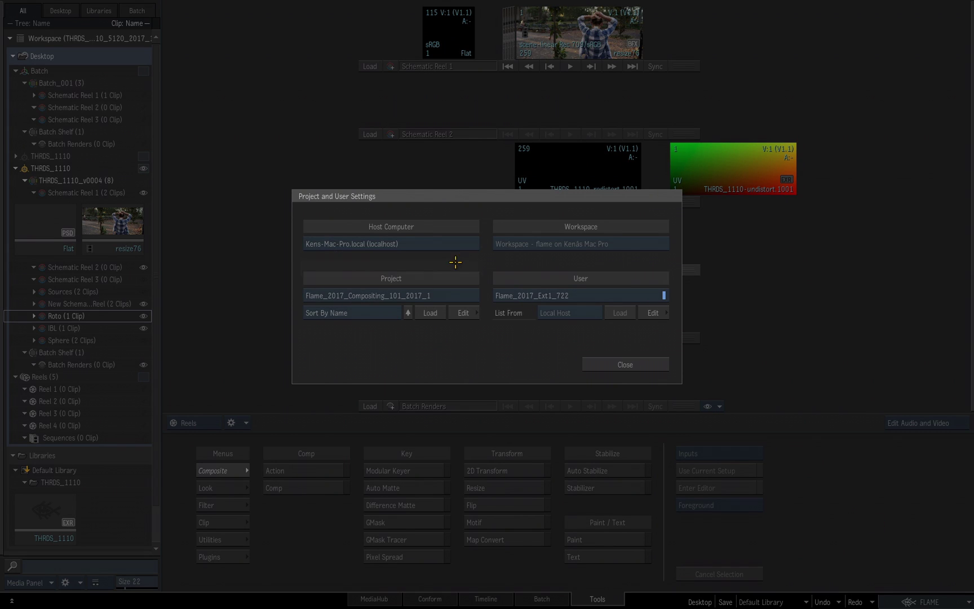
left_click(430, 313)
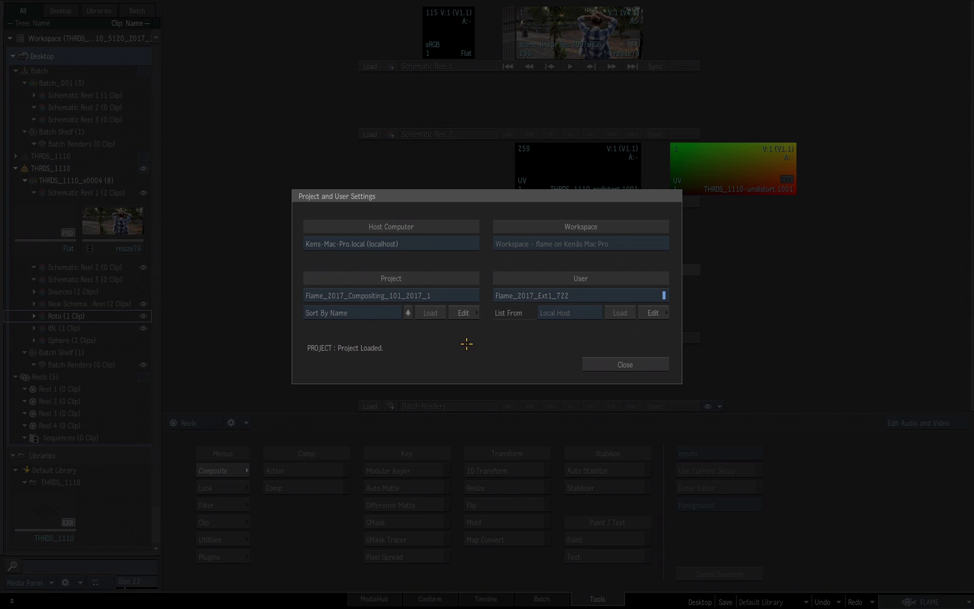
left_click(614, 366)
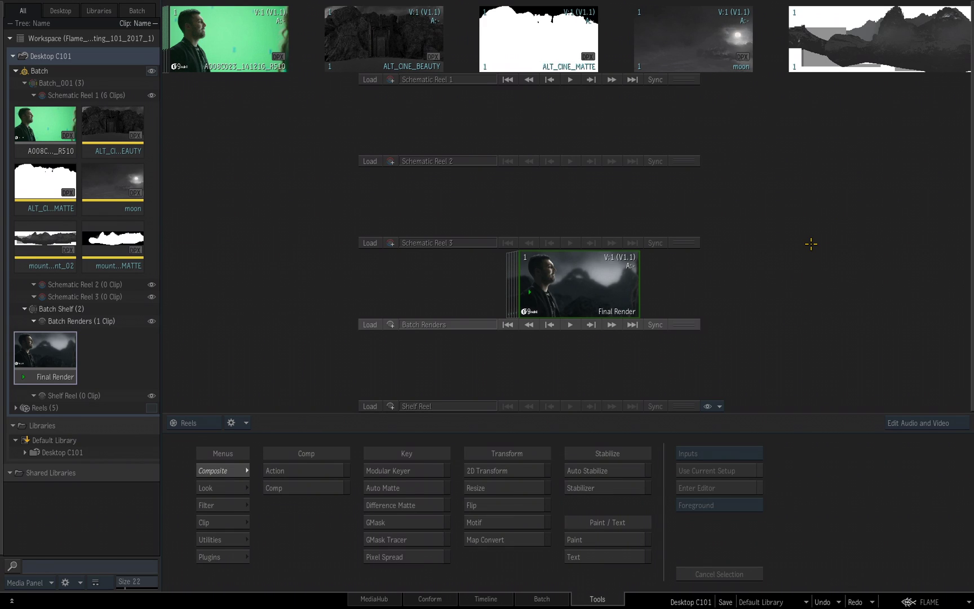
left_click(541, 598)
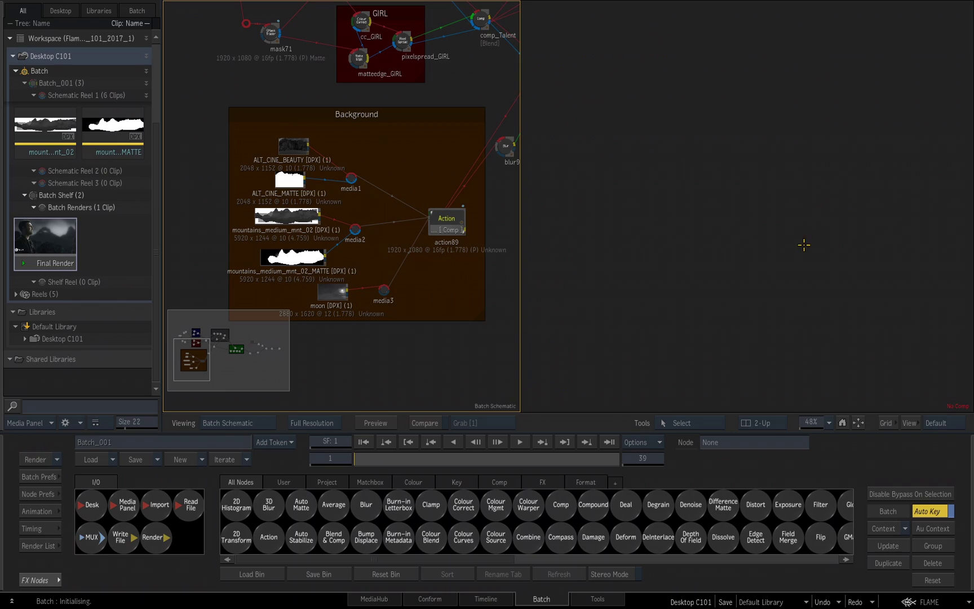
scroll(456, 263, "down", 3)
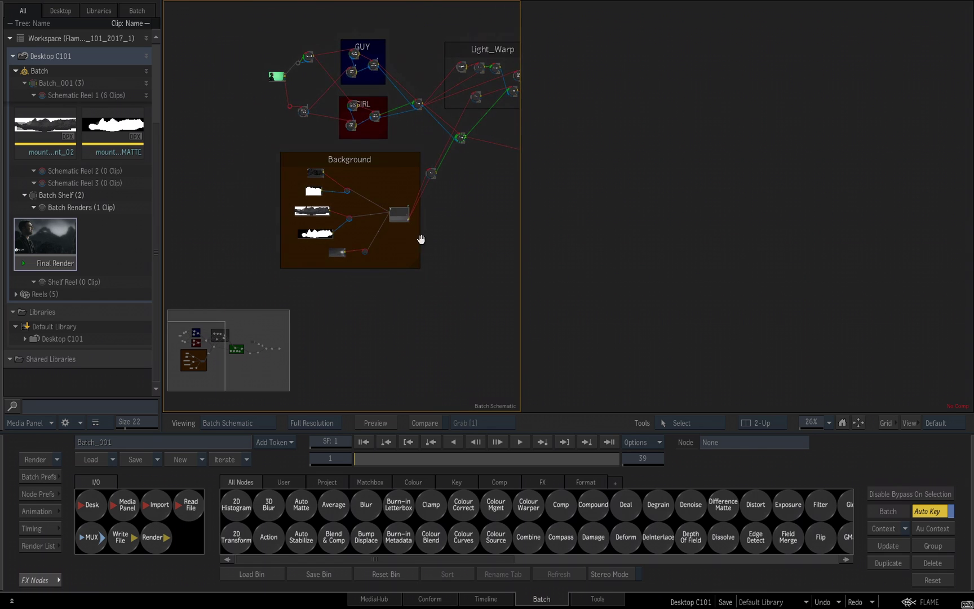
left_click_drag(419, 239, 394, 243)
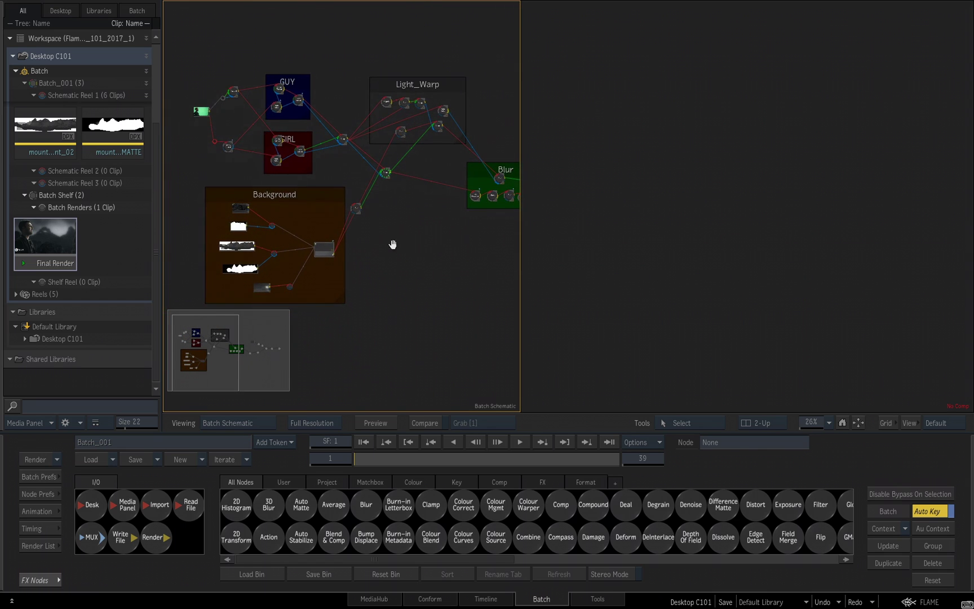
scroll(457, 262, "up", 1)
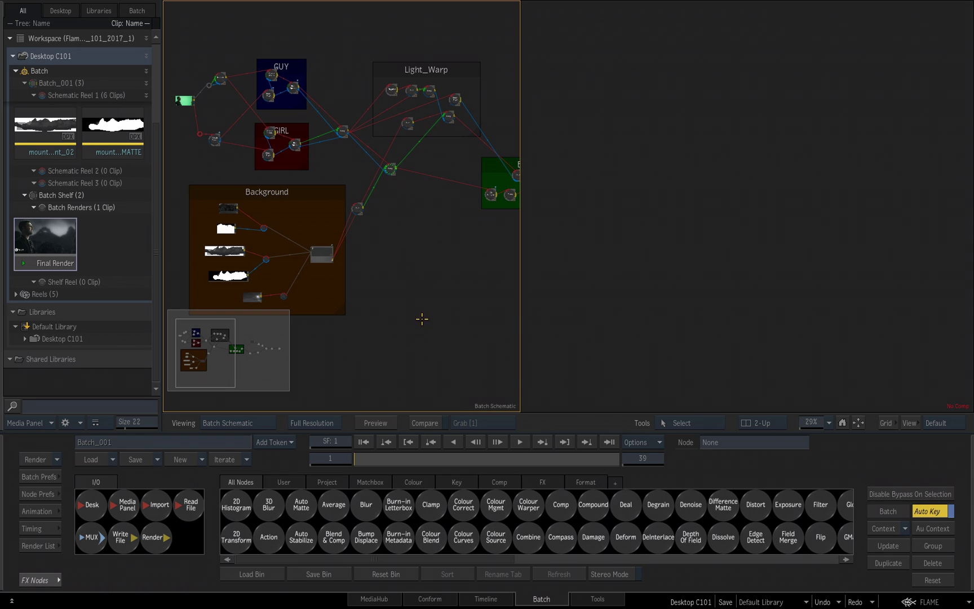
left_click(598, 599)
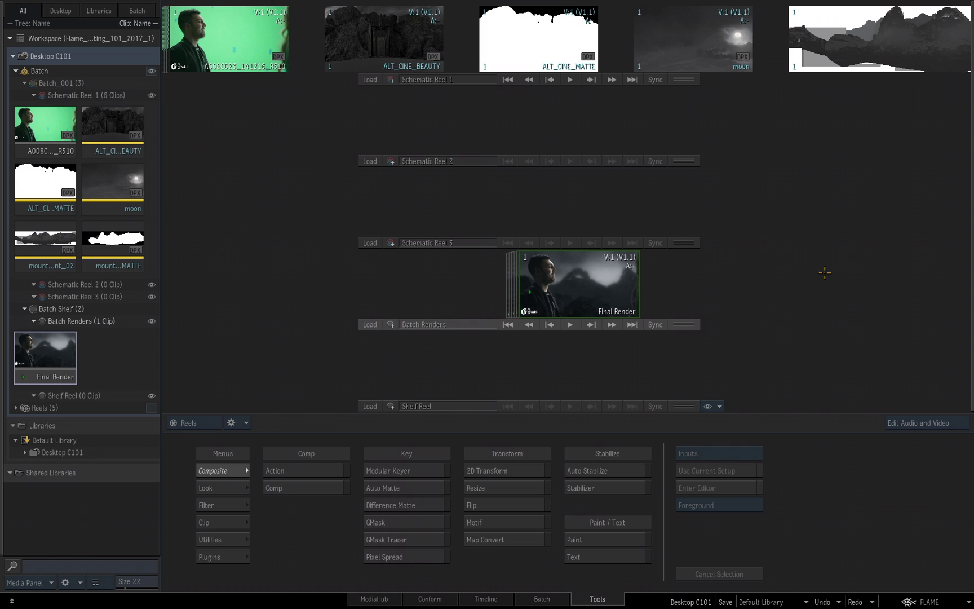
Search YouTube for 'Flame Lea' and open The Flame Learning Channel page.
left_click(750, 595)
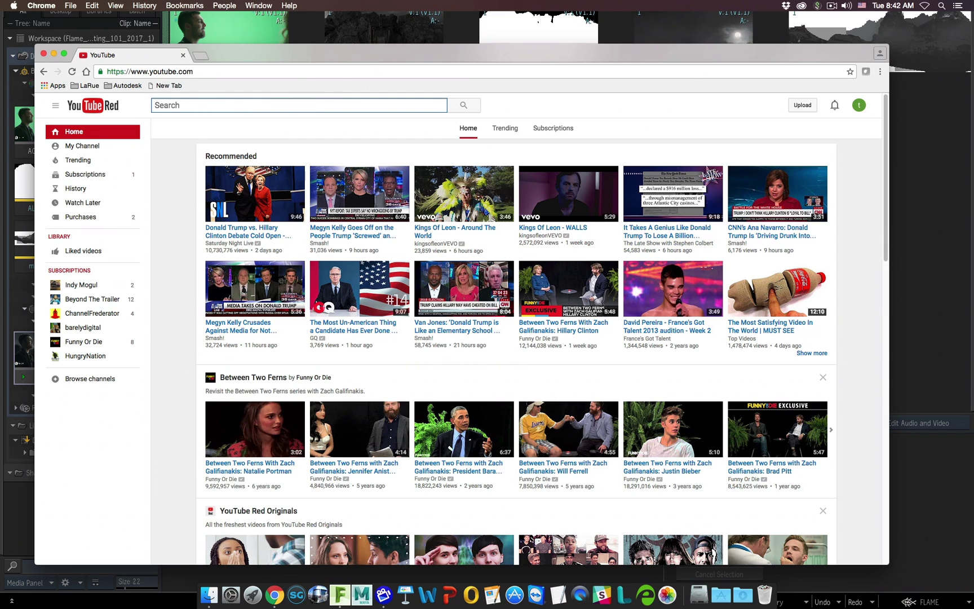
type("Flame")
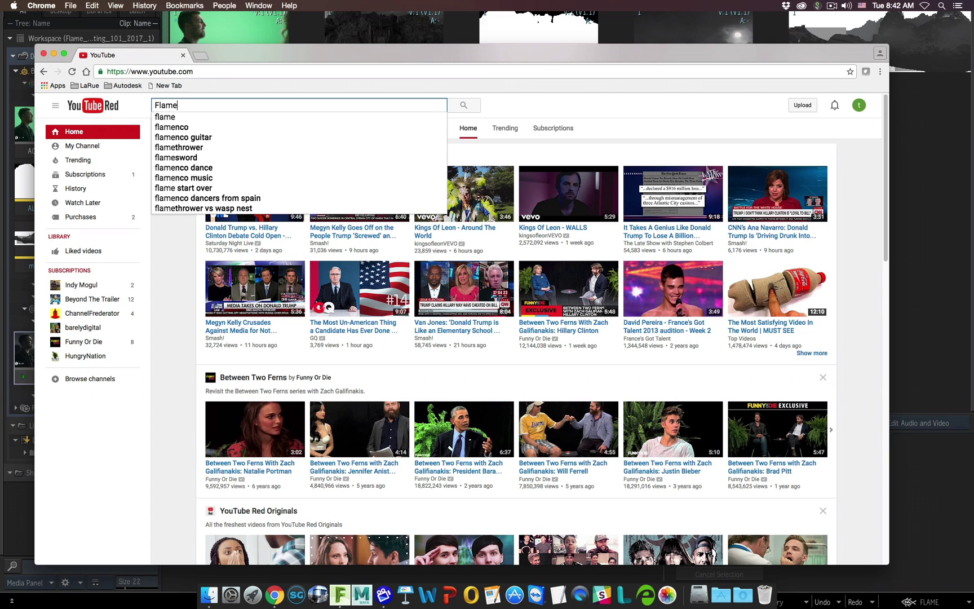
type(" Le")
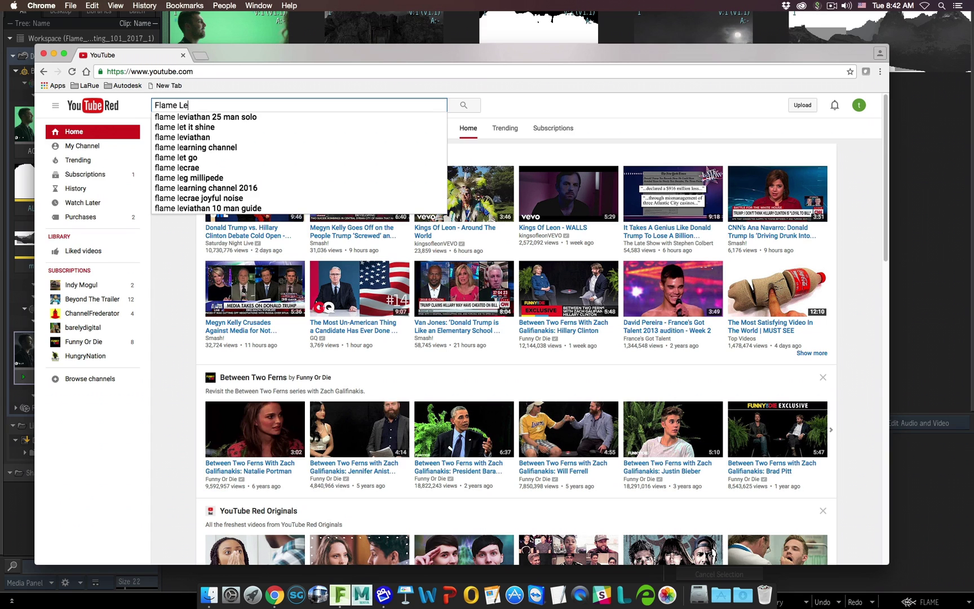
type("a")
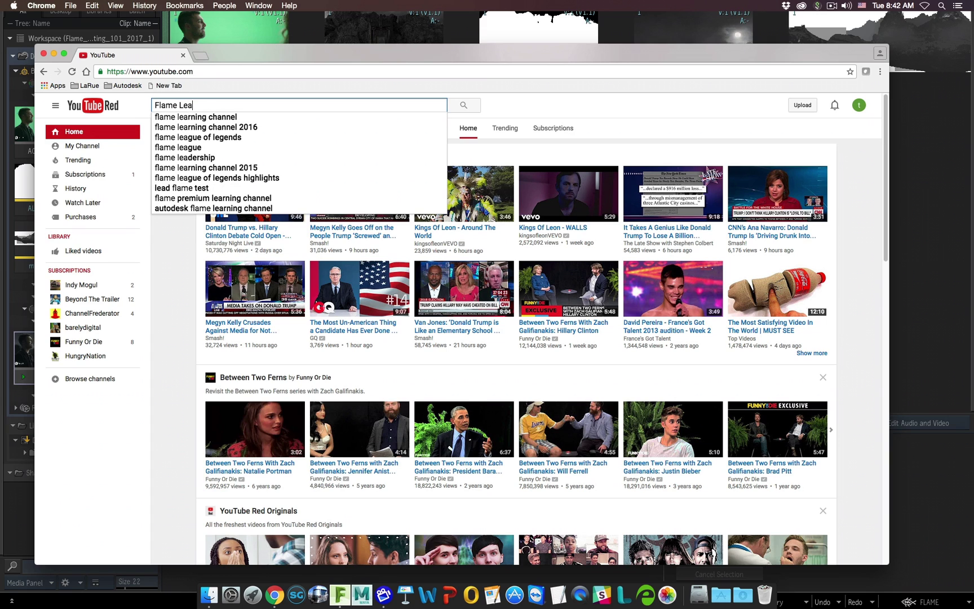
left_click(196, 117)
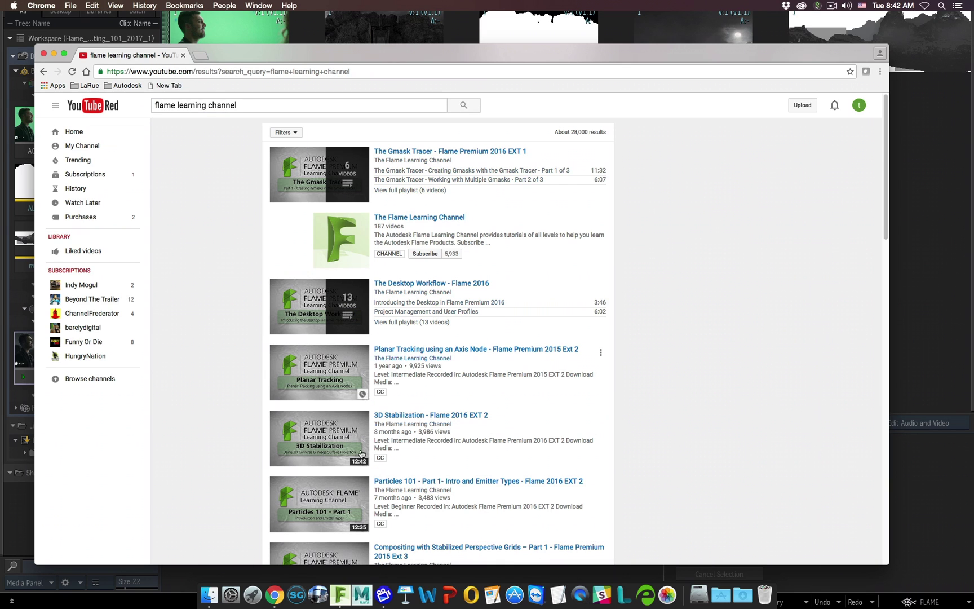
left_click(422, 218)
left_click(444, 219)
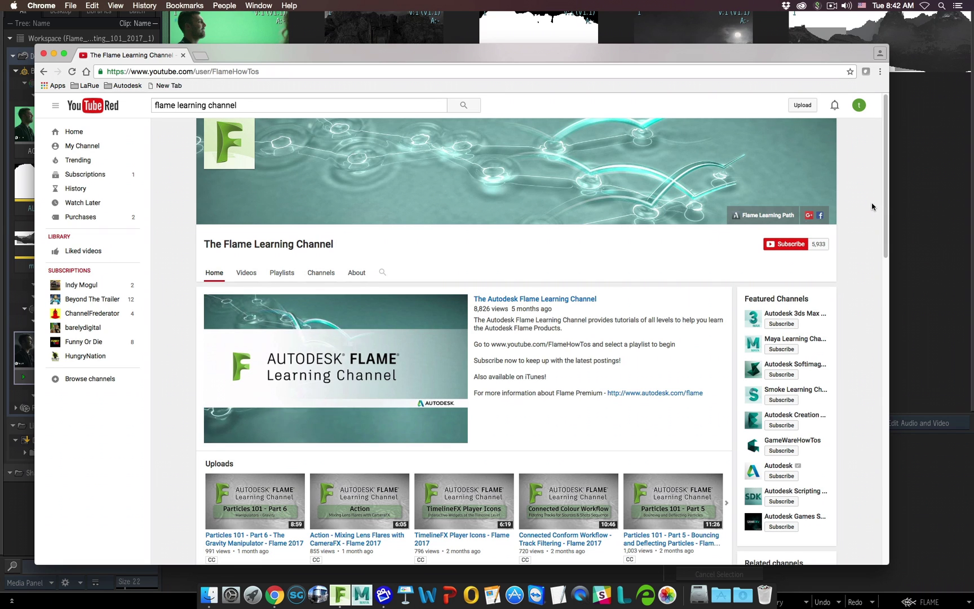
Scroll through the channel's Flame 2017 tutorial uploads and playlists.
scroll(873, 207, "down", 5)
scroll(899, 235, "down", 3)
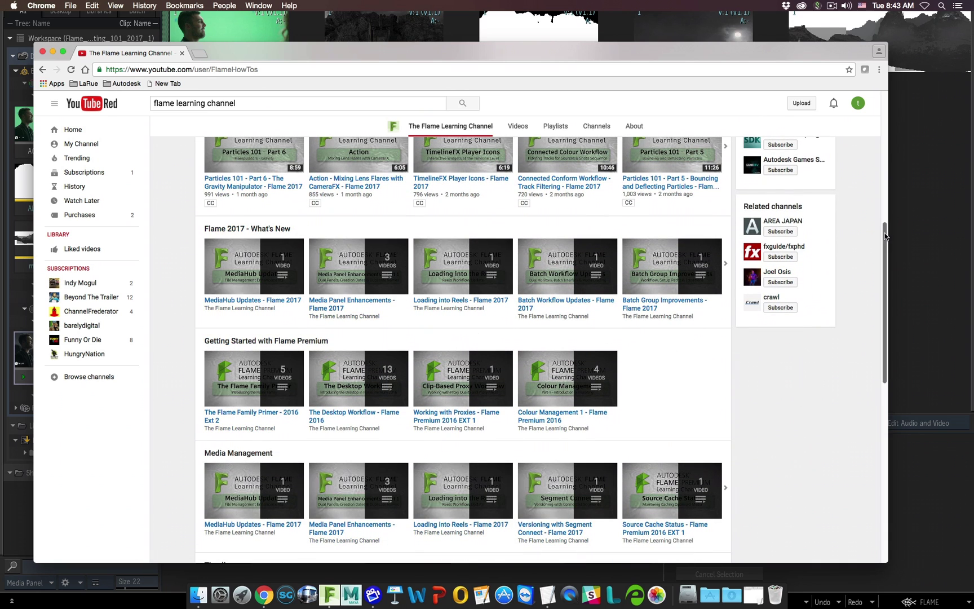
scroll(885, 265, "down", 6)
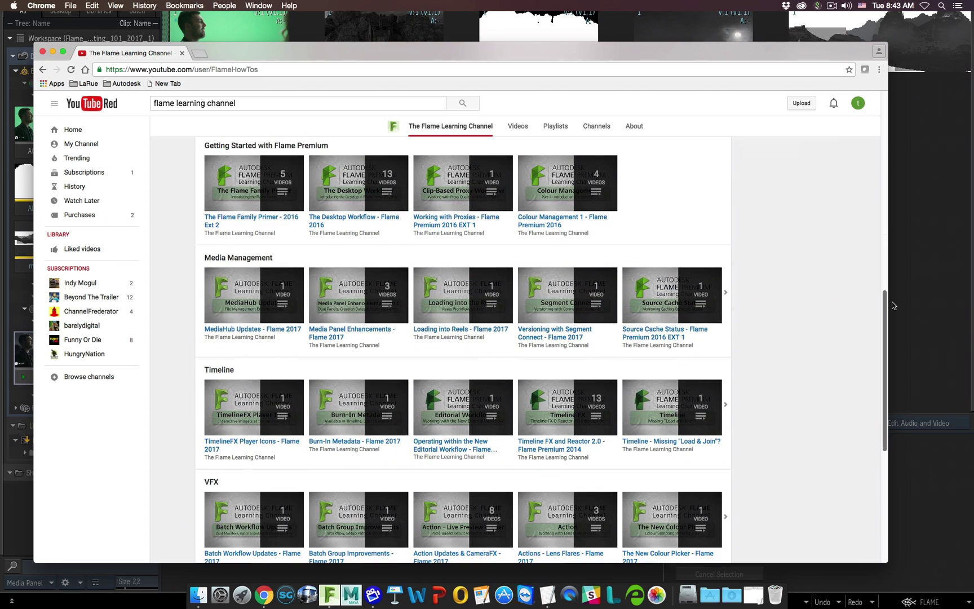
scroll(892, 305, "down", 10)
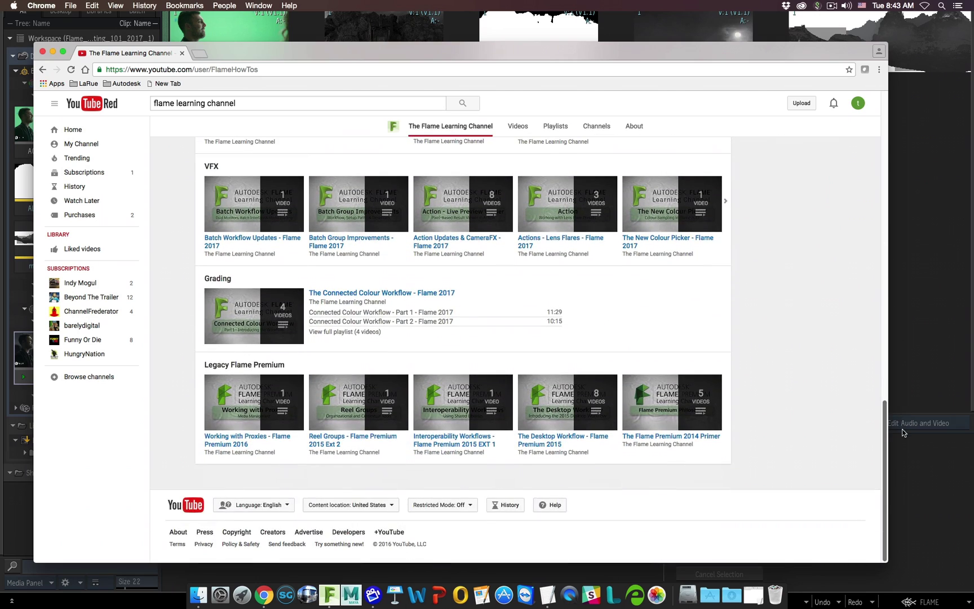
scroll(898, 346, "up", 15)
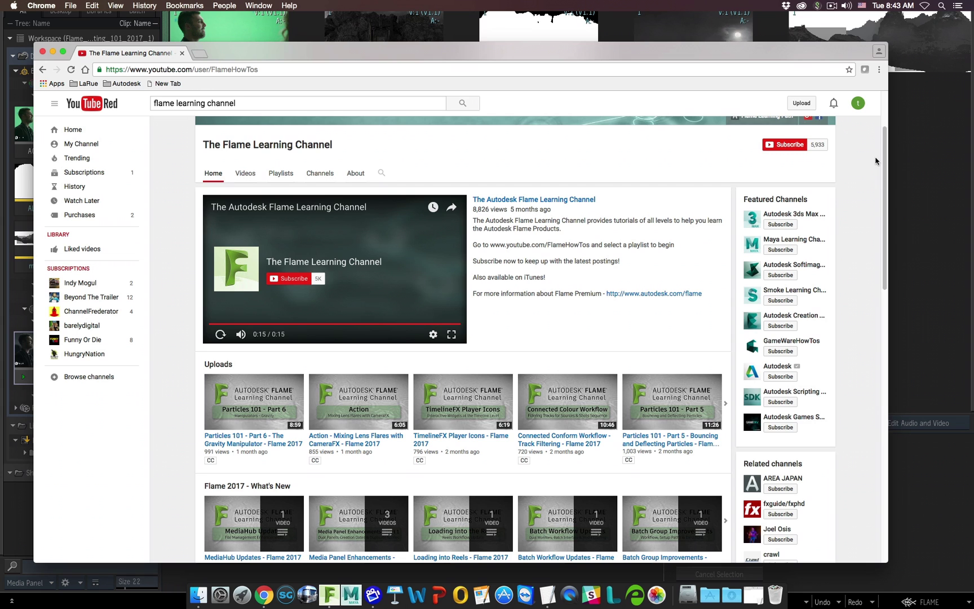
scroll(878, 271, "up", 3)
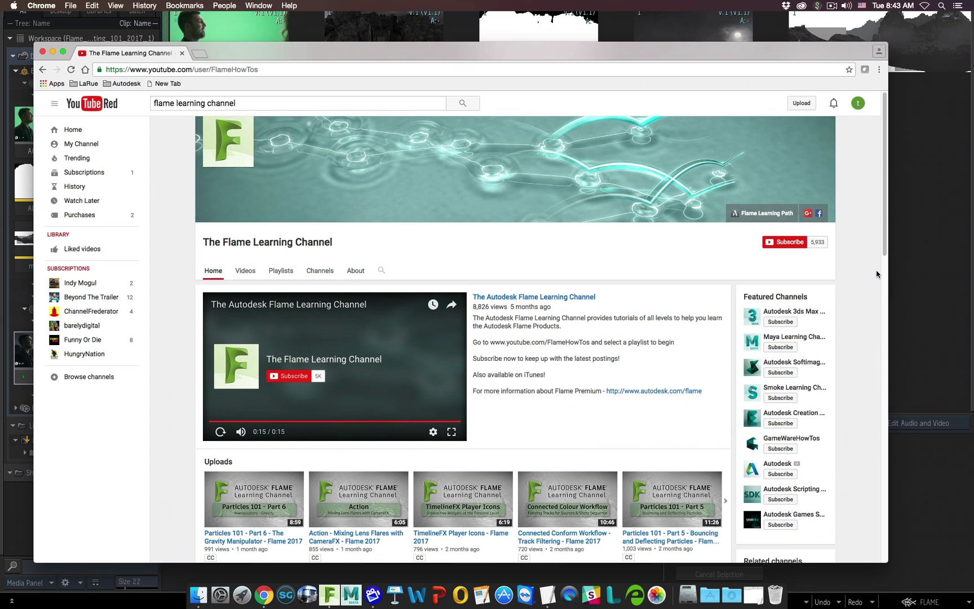